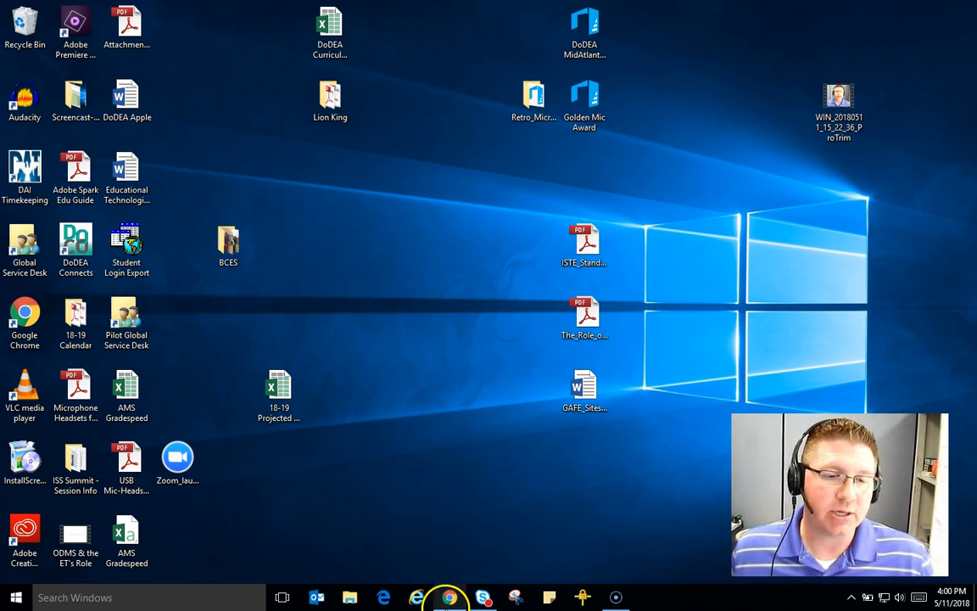
Step: Switch to Google Chrome and open the YouTube page for uploading a video
left_click(446, 596)
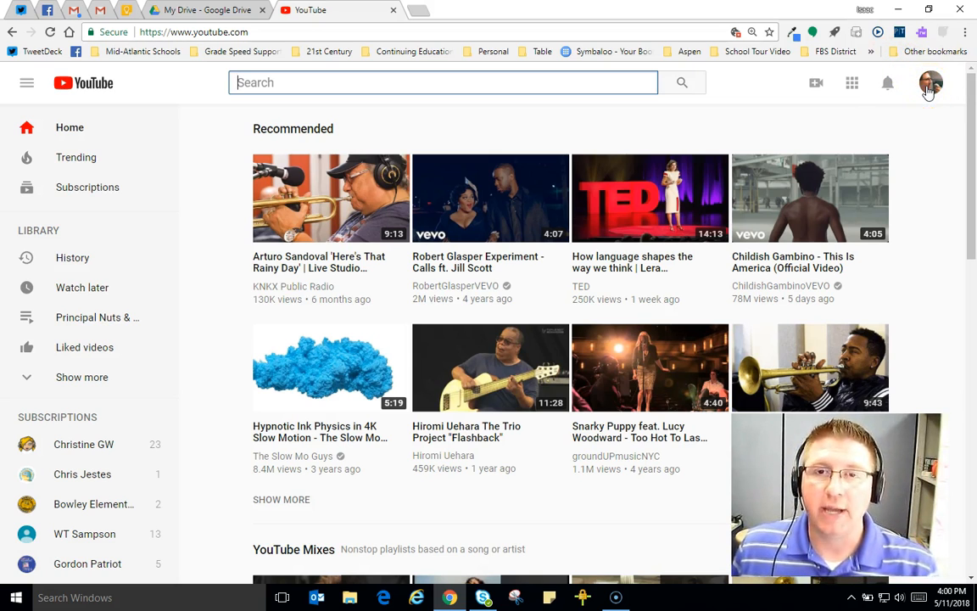
left_click(816, 87)
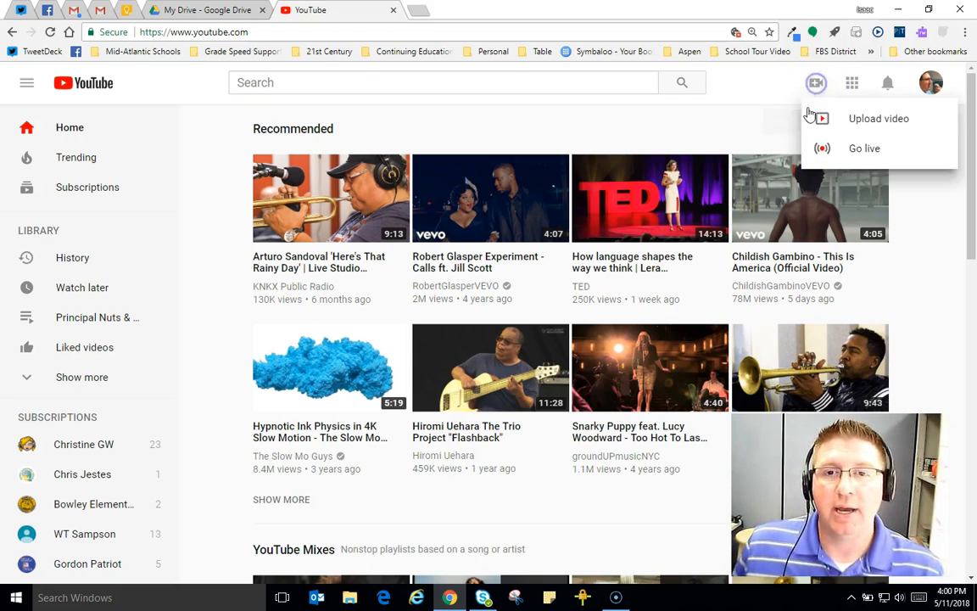
left_click(873, 123)
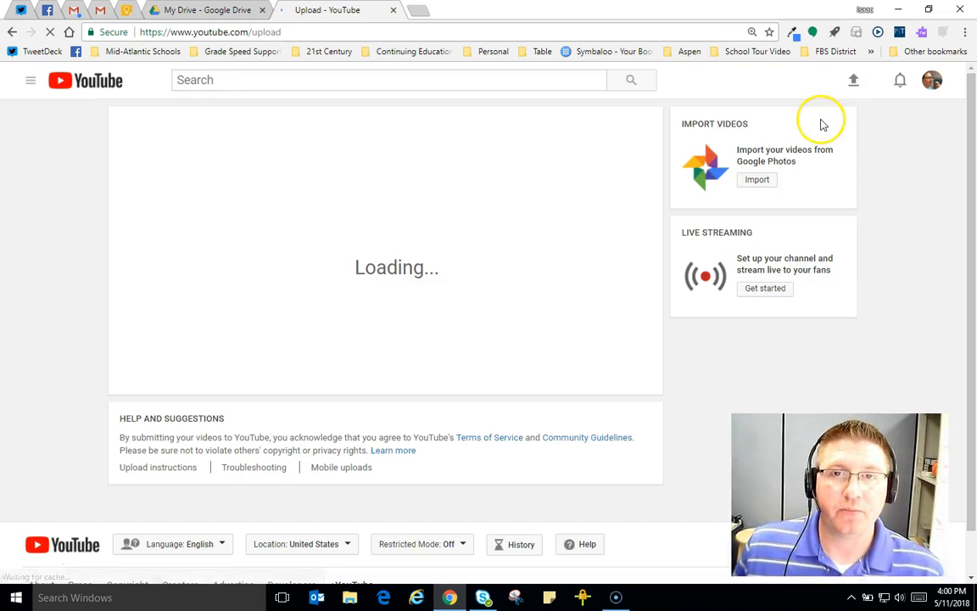
Step: Upload the desktop video WIN_20180511_15_22_36_ProTrim by dropping it onto the upload area, uncovering the desktop first and maximizing the browser window again
left_click_drag(666, 26, 557, 70)
left_click_drag(645, 67, 610, 70)
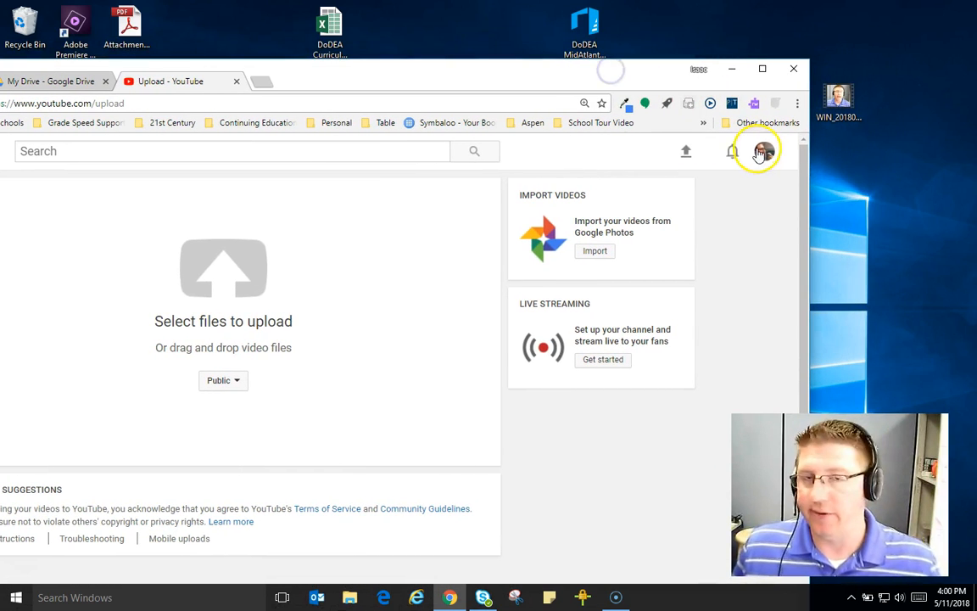
left_click_drag(839, 100, 220, 277)
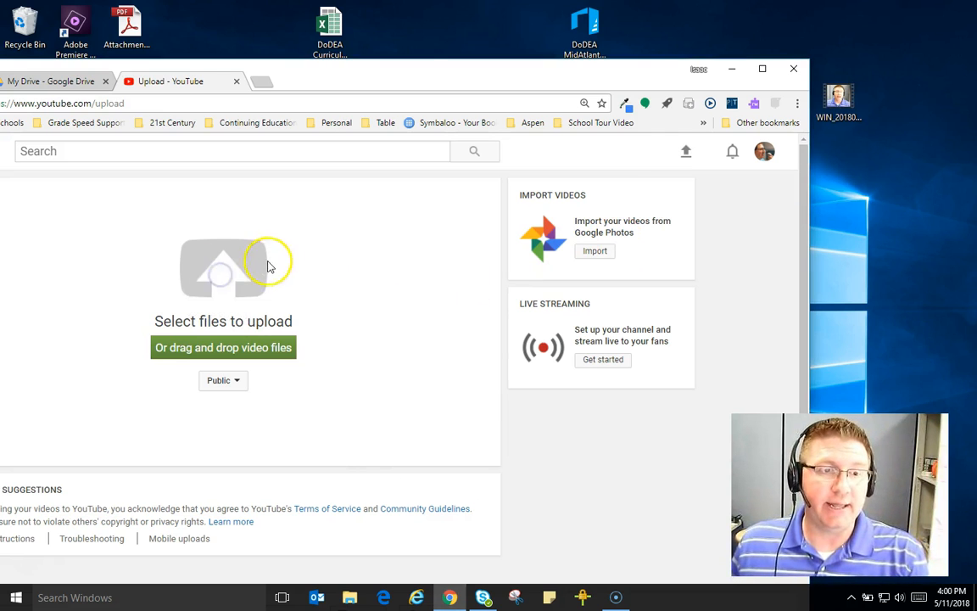
left_click_drag(329, 83, 451, 3)
Step: Replace the video's default title with "Creating videos for Flipped Leadership"
left_click(425, 225)
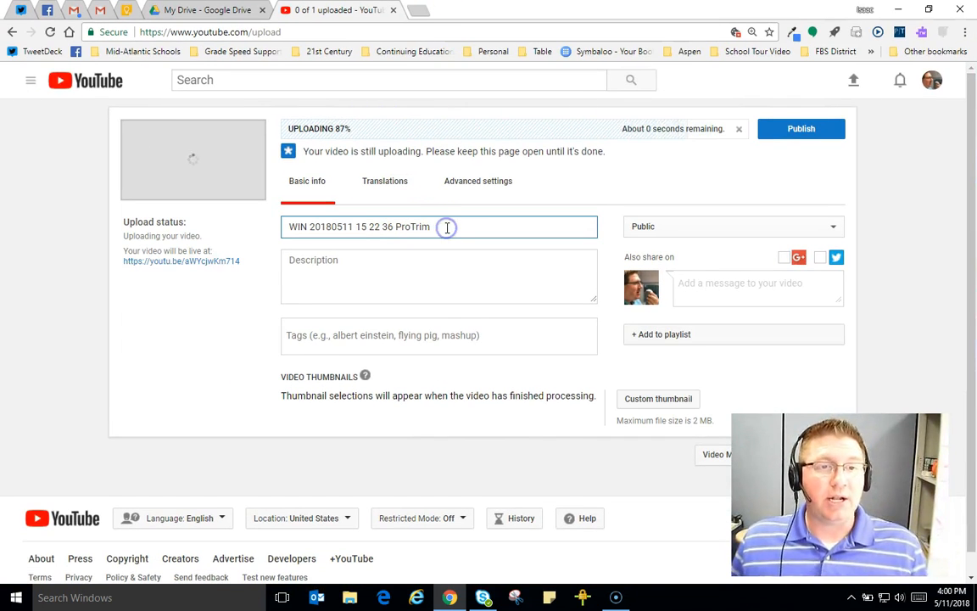
left_click_drag(446, 228, 207, 217)
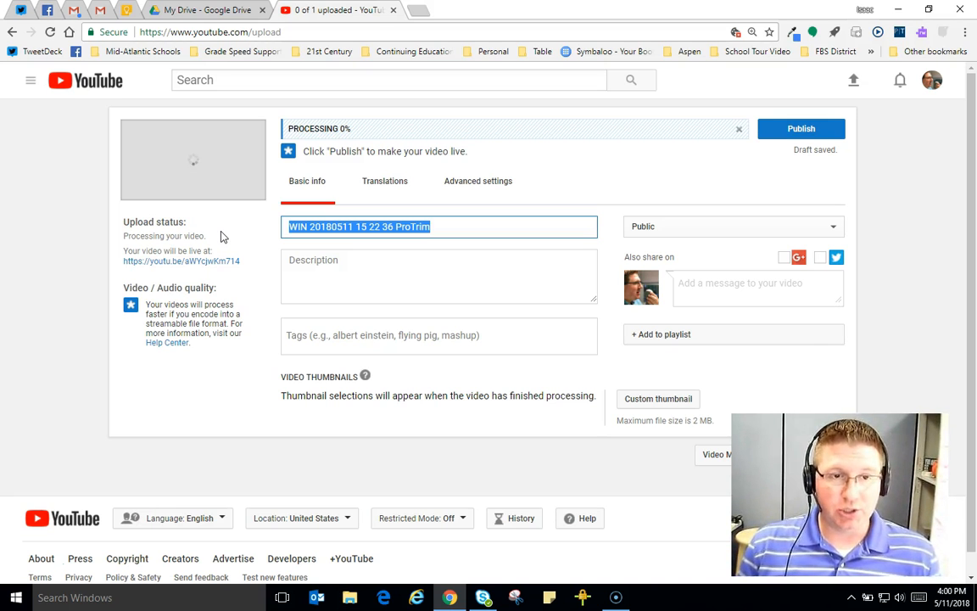
type("Creati")
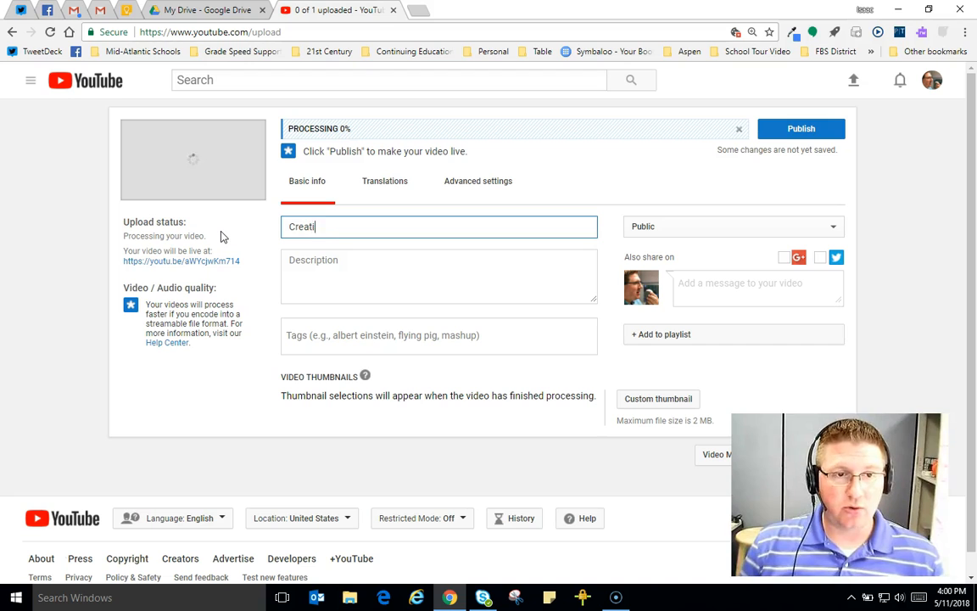
type("ng videos")
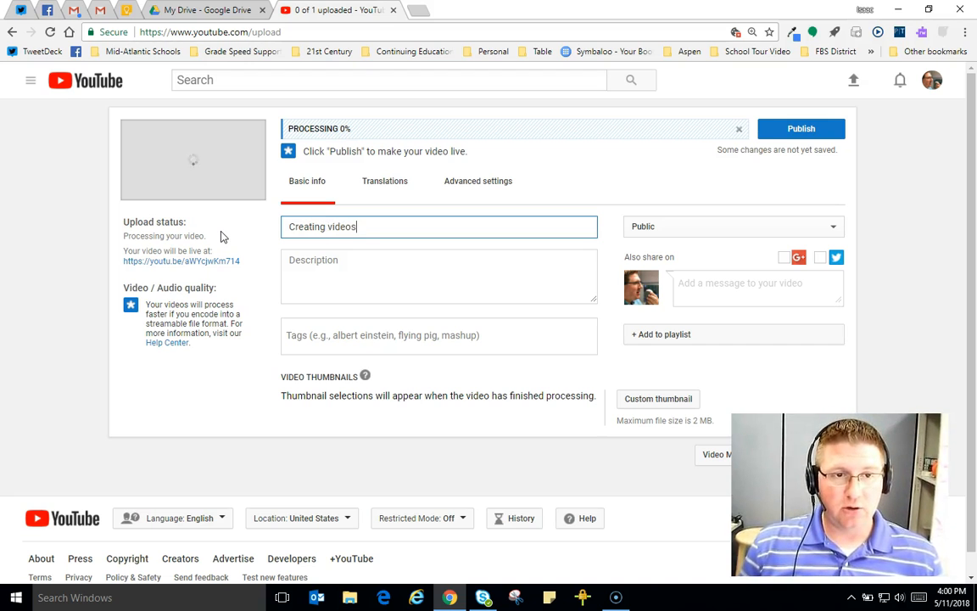
type(" to flip lead")
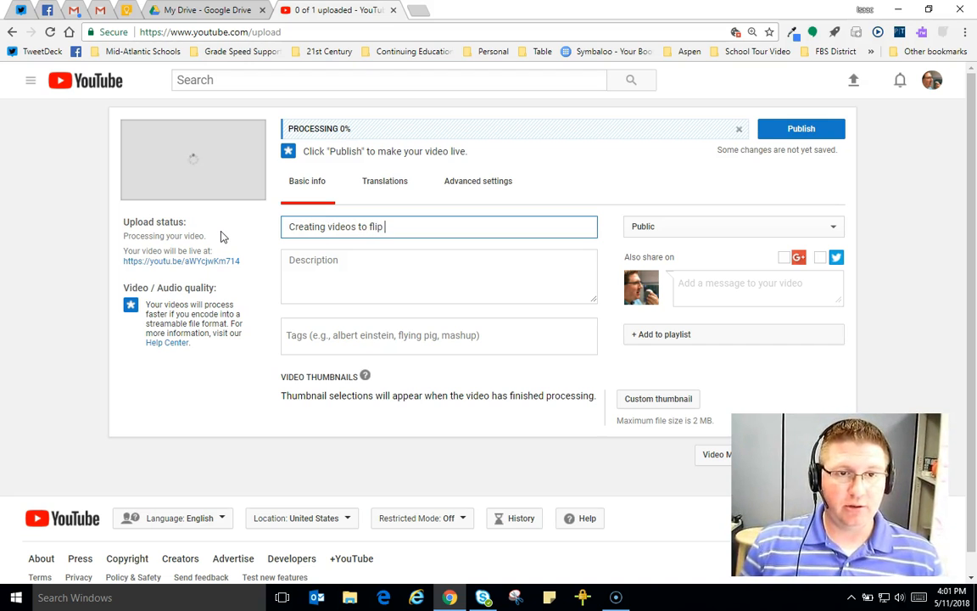
key("BackSpace")
key("BackSpace")
key("BackSpace")
key("BackSpace")
key("BackSpace")
key("BackSpace")
key("BackSpace")
key("BackSpace")
key("BackSpace")
key("BackSpace")
key("BackSpace")
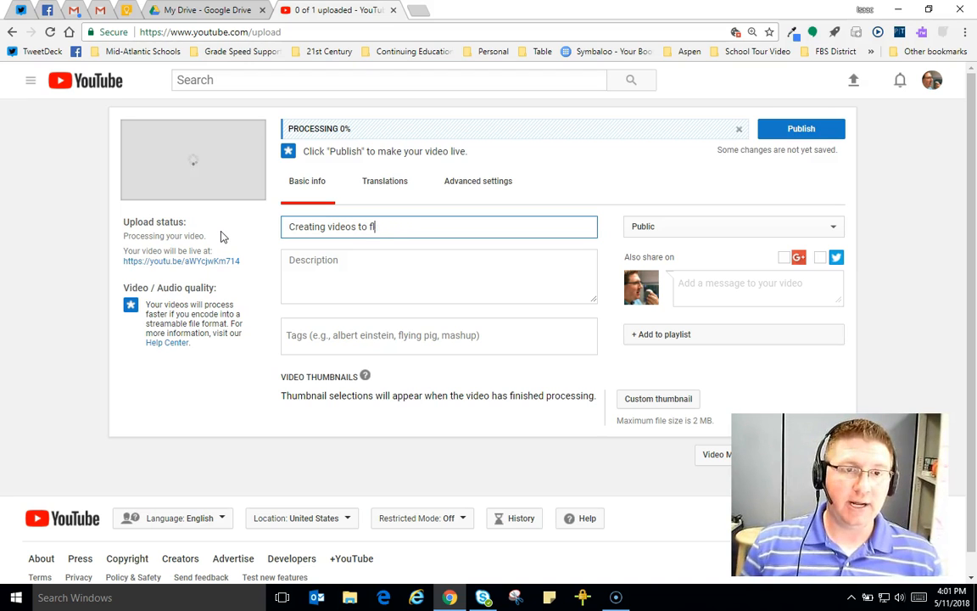
type("for FLip")
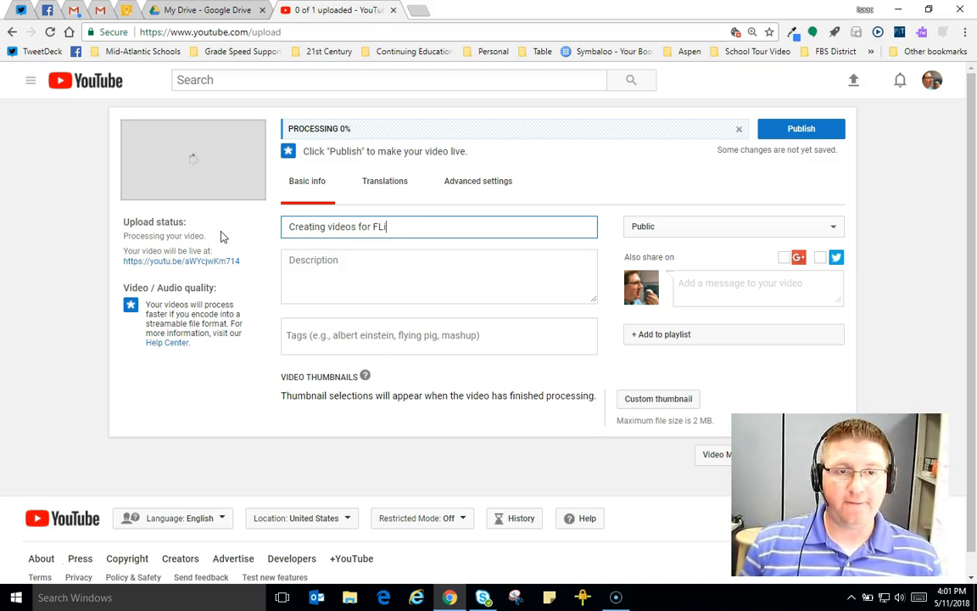
key("BackSpace")
key("BackSpace")
key("BackSpace")
type("lippped Leadershi")
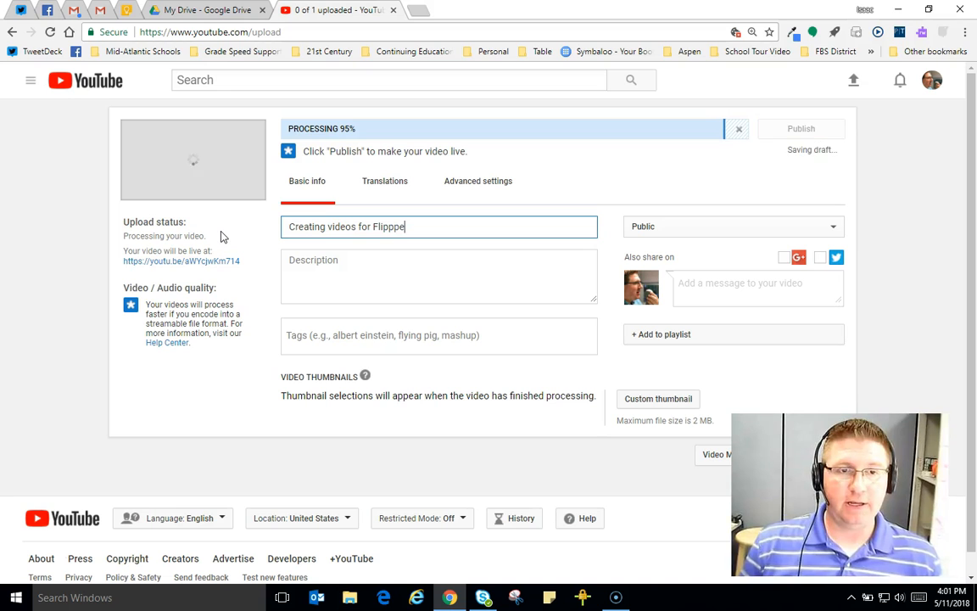
type("p")
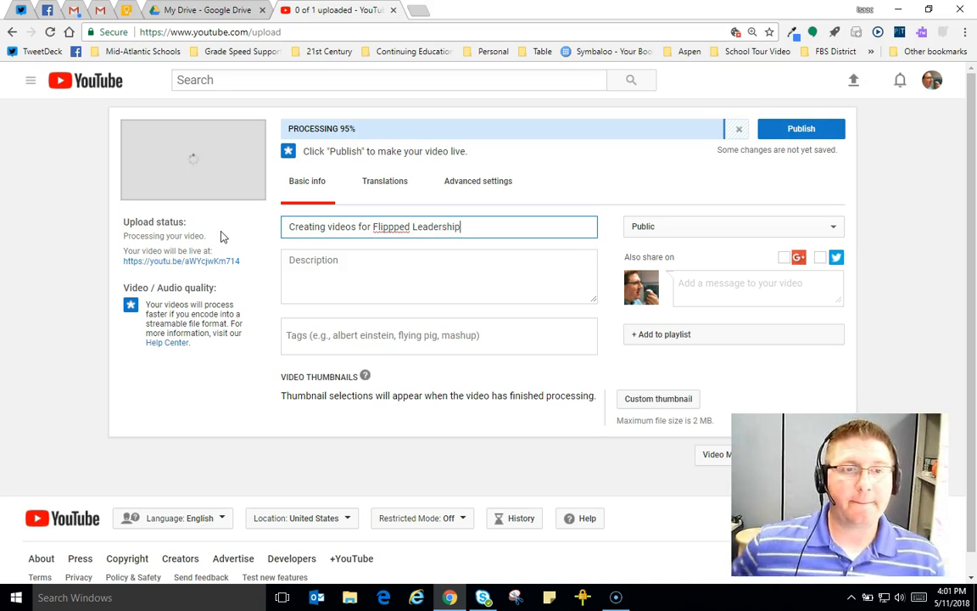
left_click(392, 227)
key("BackSpace")
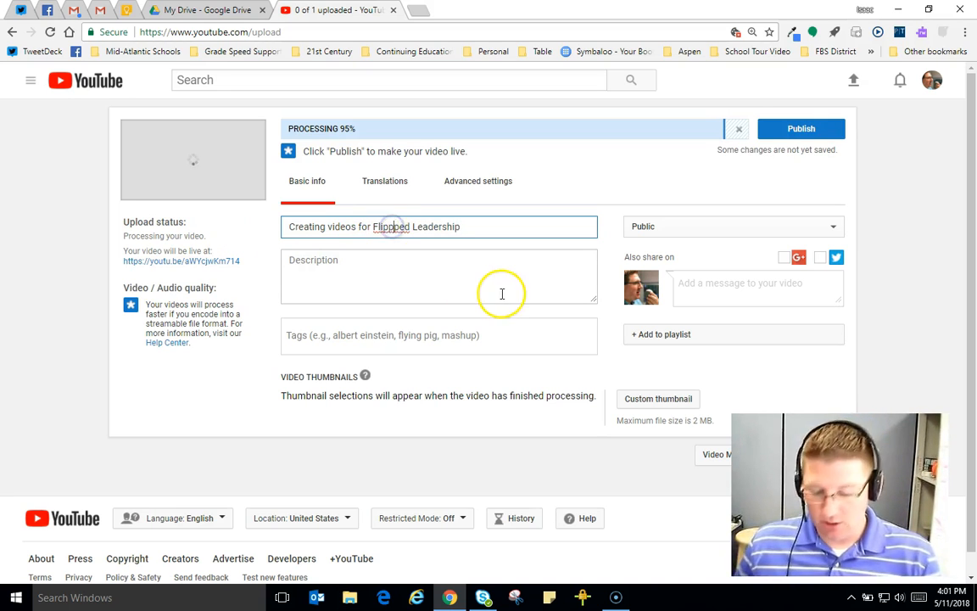
Step: Enter the description 'In this video you will learn how to create a video using the "Camera" app on a Windows 10 computer.'
left_click(437, 278)
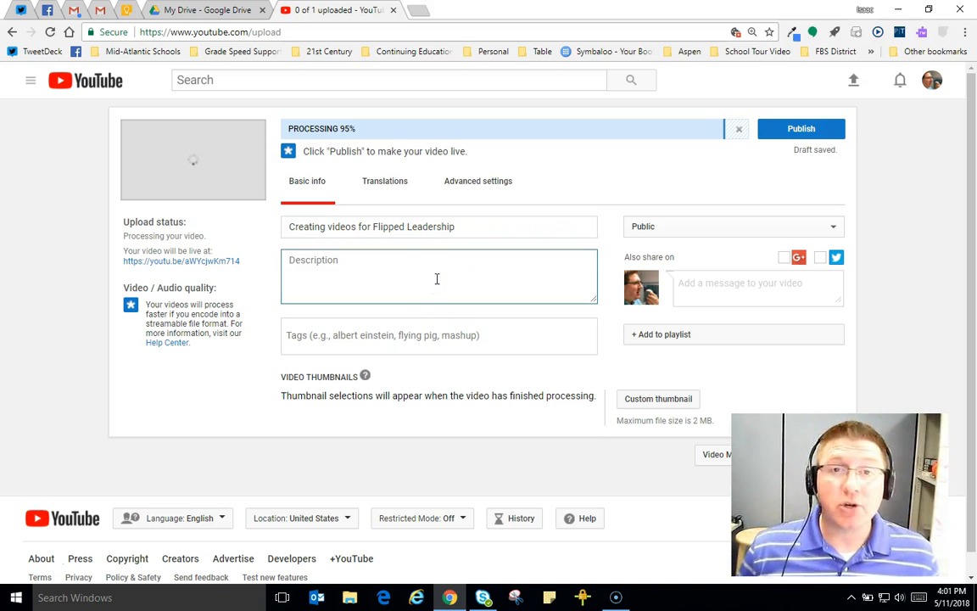
type("I")
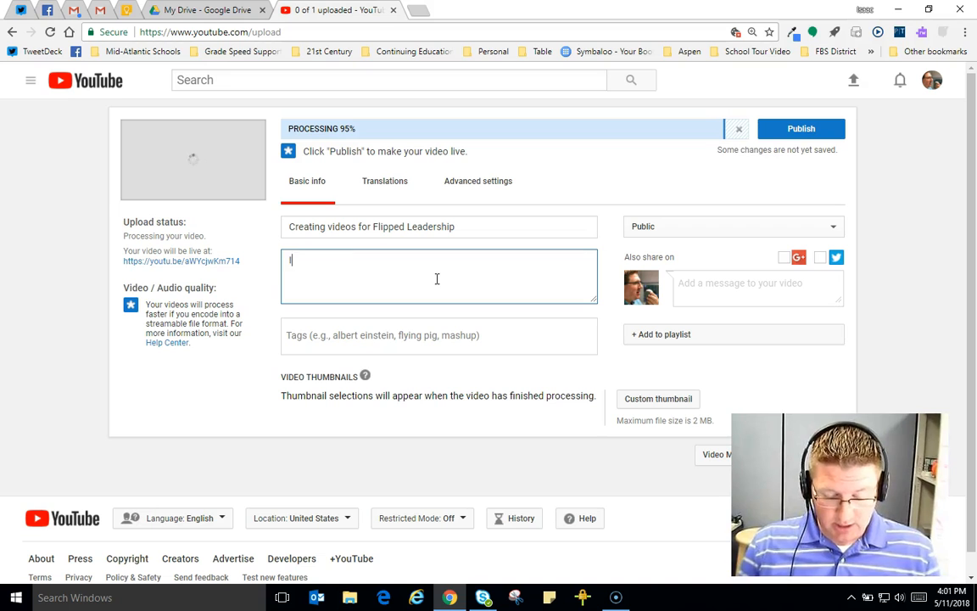
type("n this video you will learn")
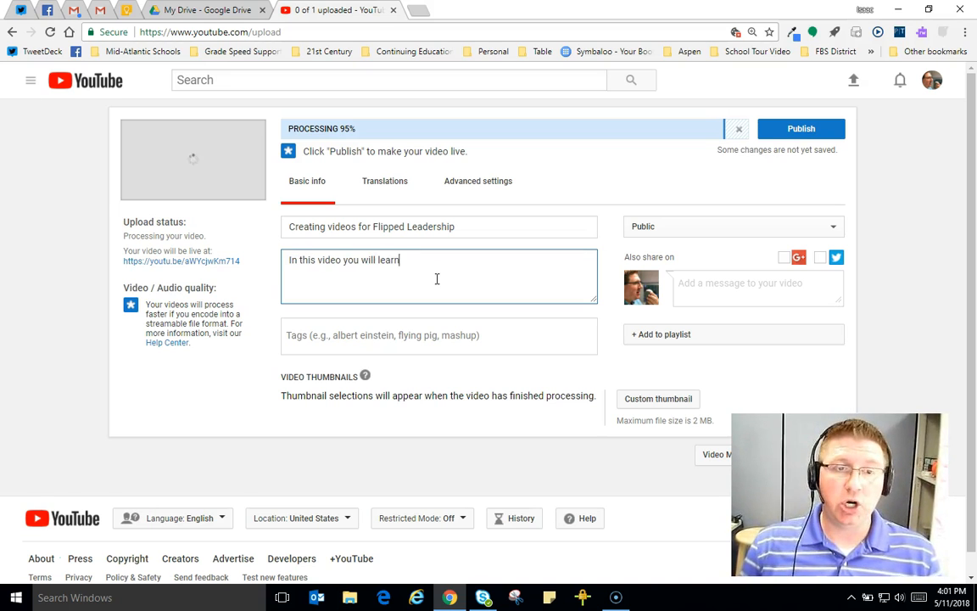
type(" how to create a video")
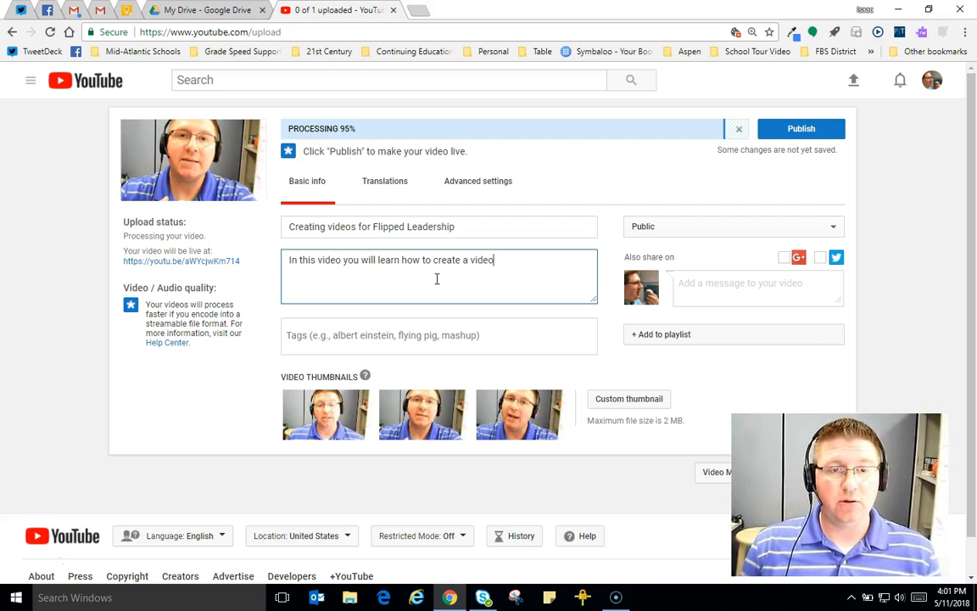
type(" using the \"Camera")
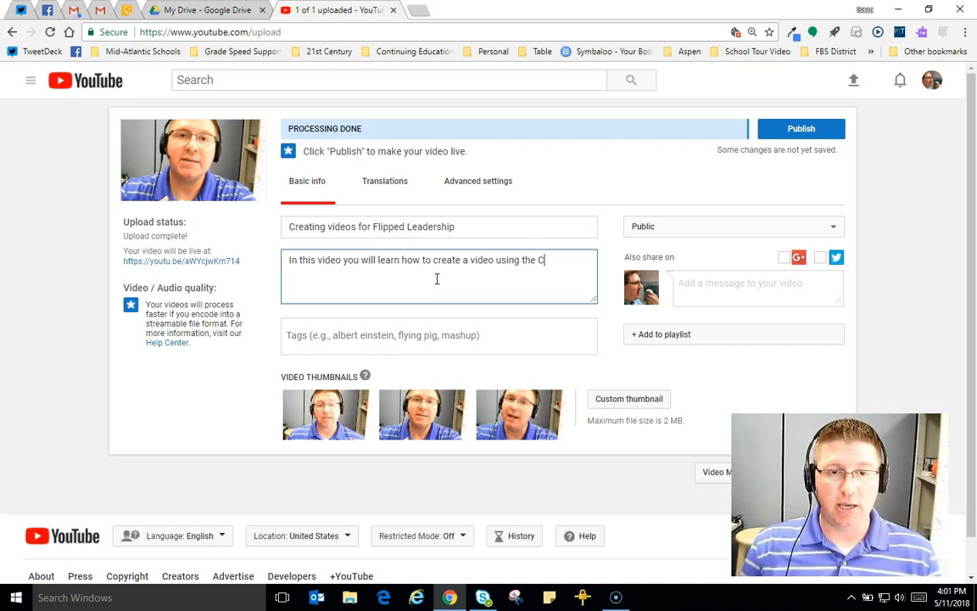
type("\" app on a Wind")
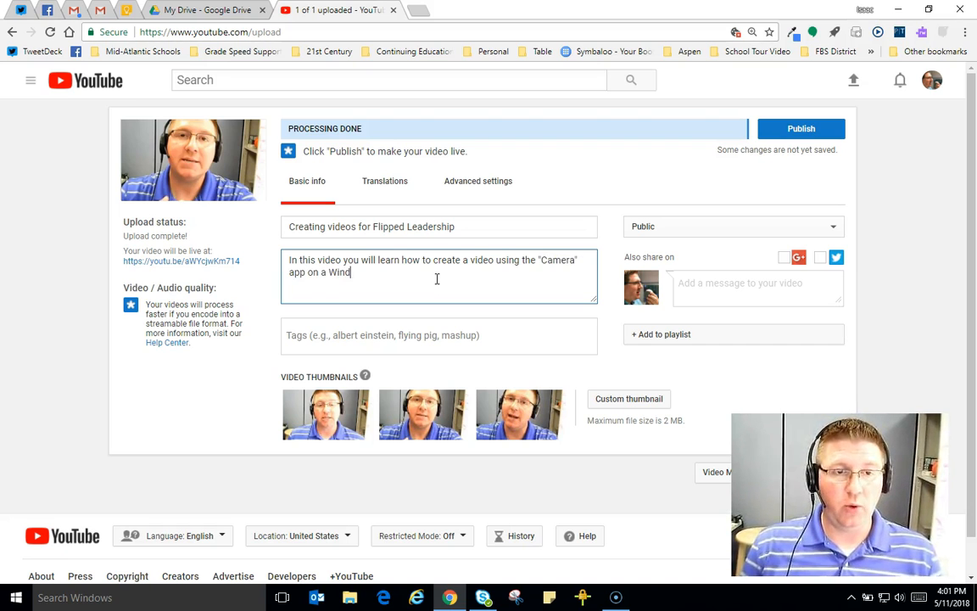
type("ows 10 computer.")
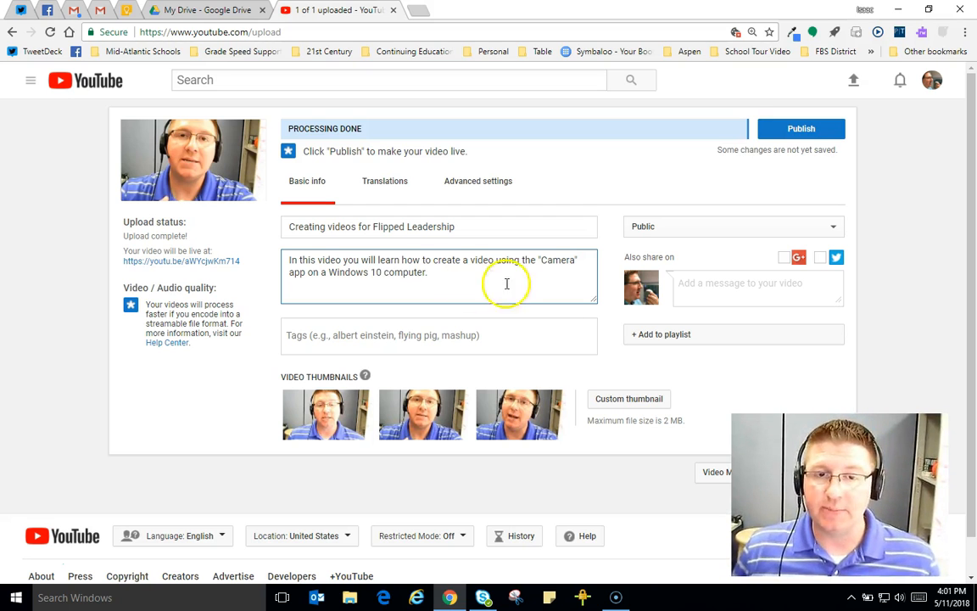
Step: Choose the third suggested image as the video's thumbnail
mouse_move(306, 399)
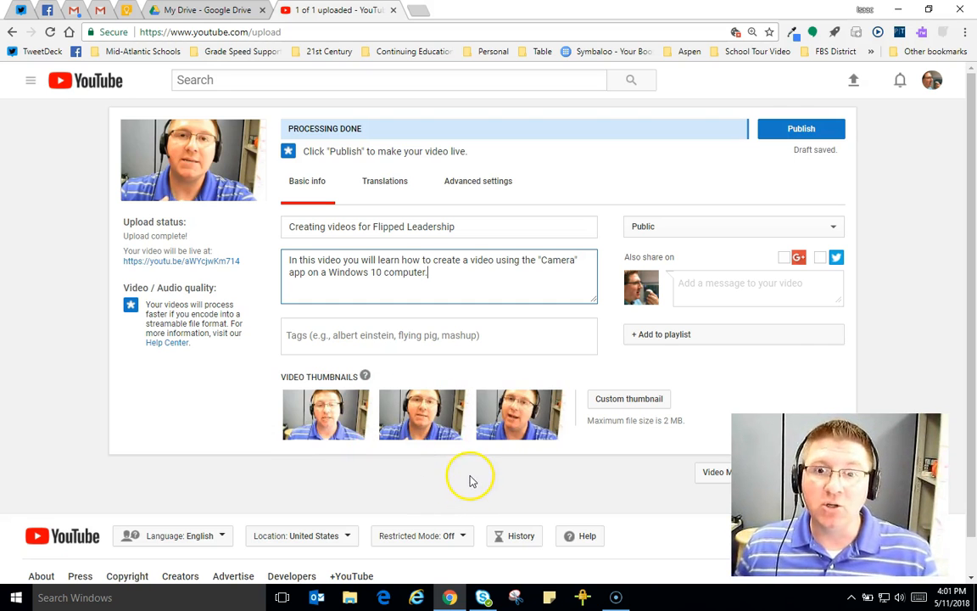
left_click(507, 435)
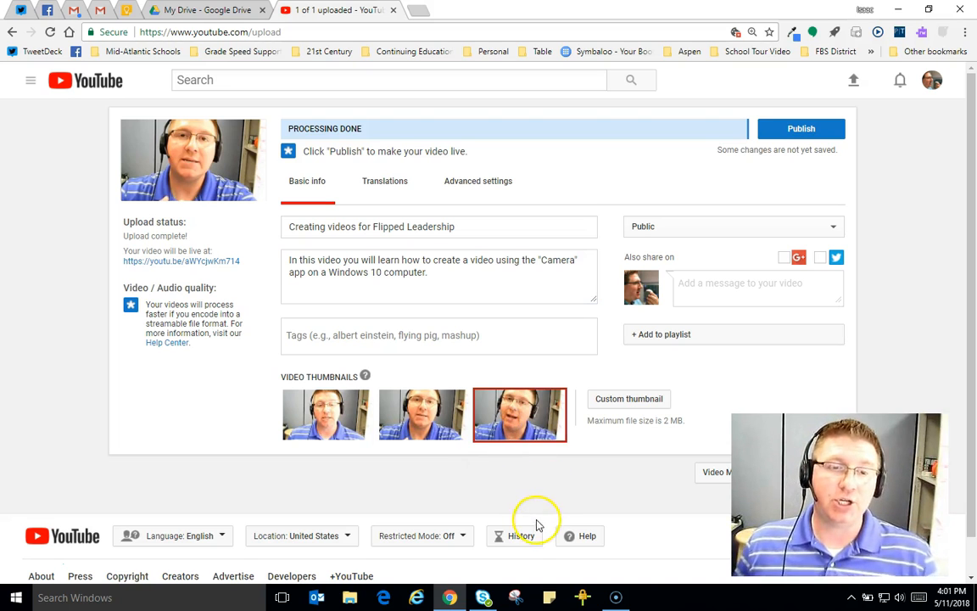
left_click(522, 424)
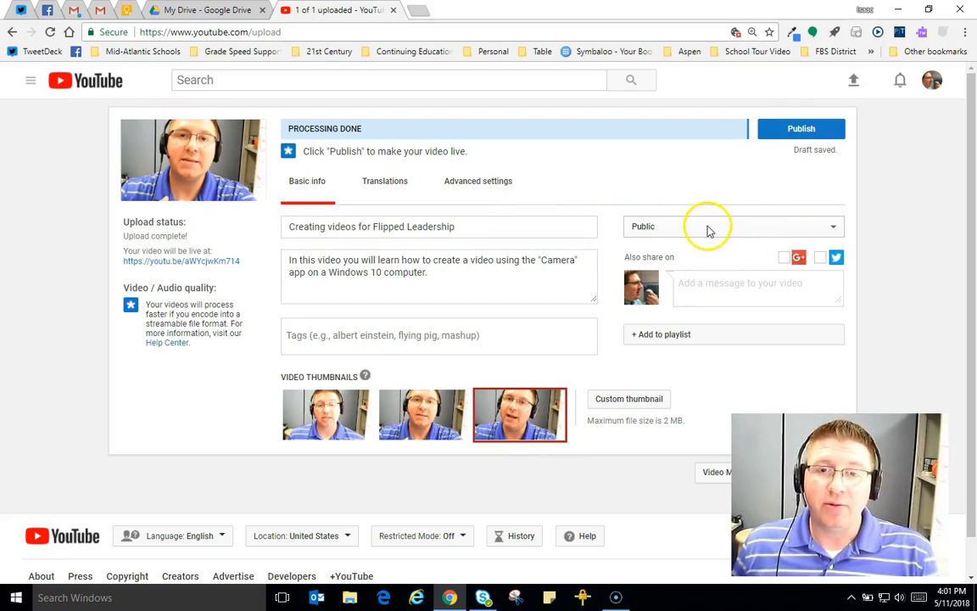
Step: Switch the video's privacy setting to Unlisted and back to Public, reviewing the available options
left_click(672, 229)
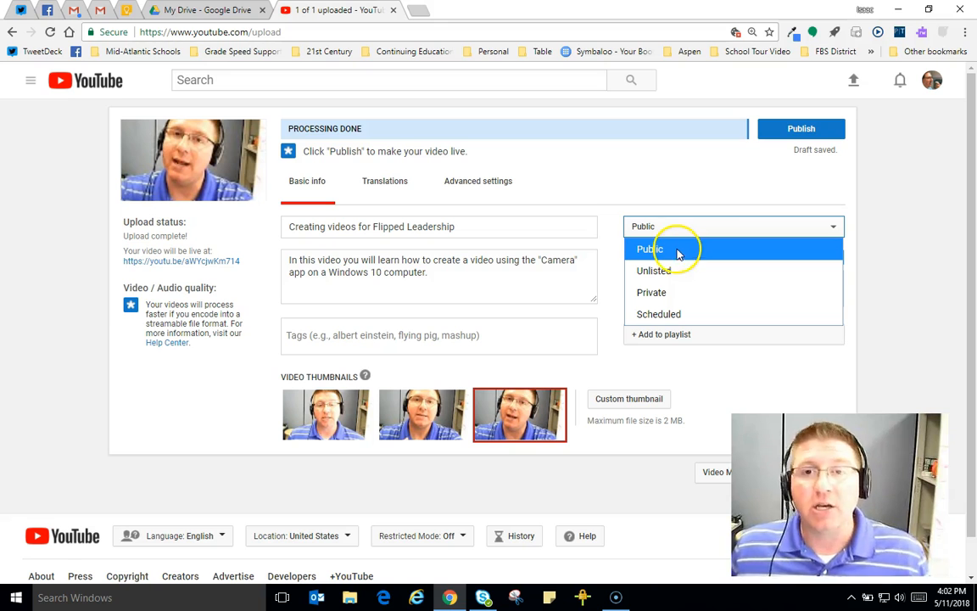
left_click(676, 271)
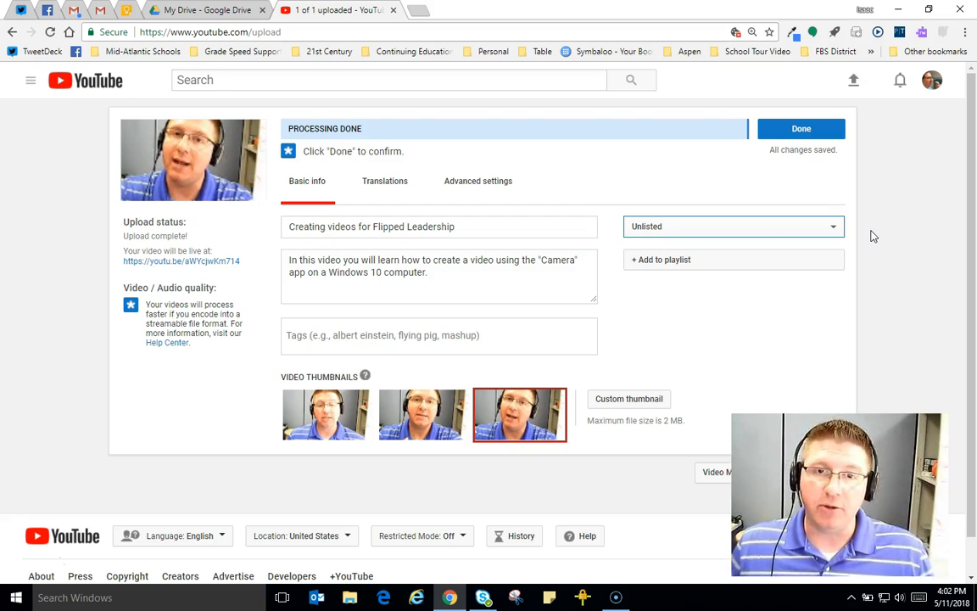
left_click(763, 222)
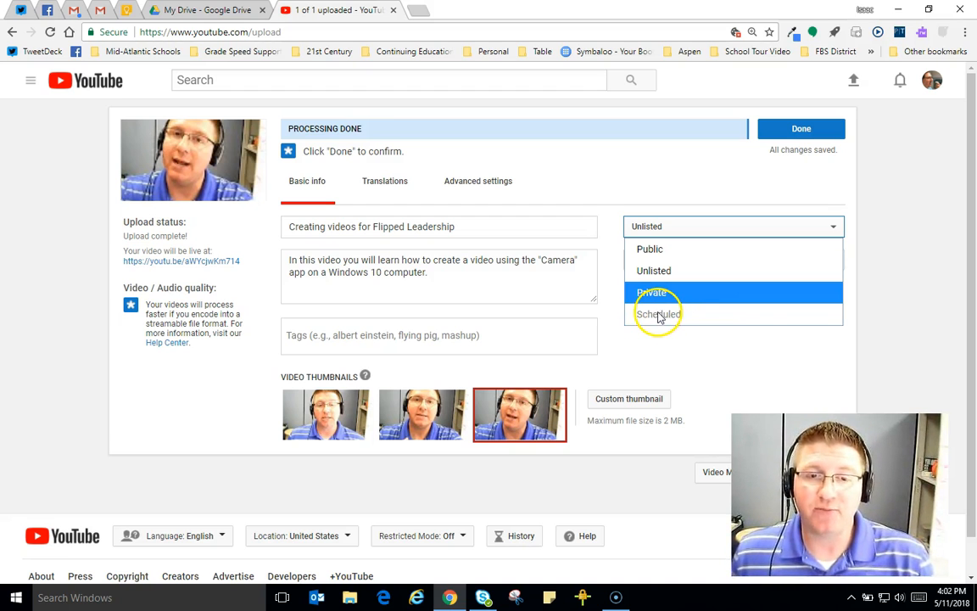
left_click(664, 249)
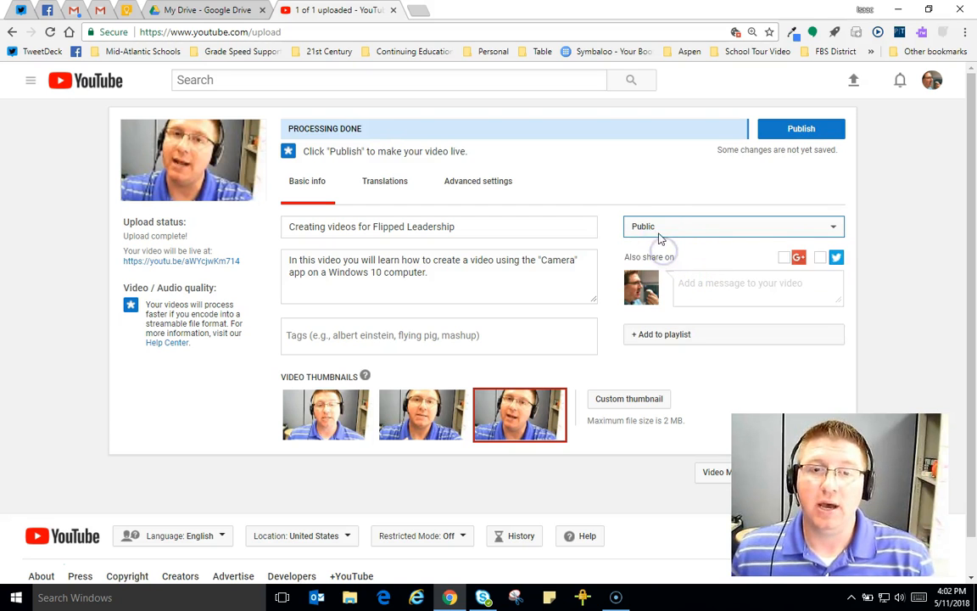
left_click(660, 230)
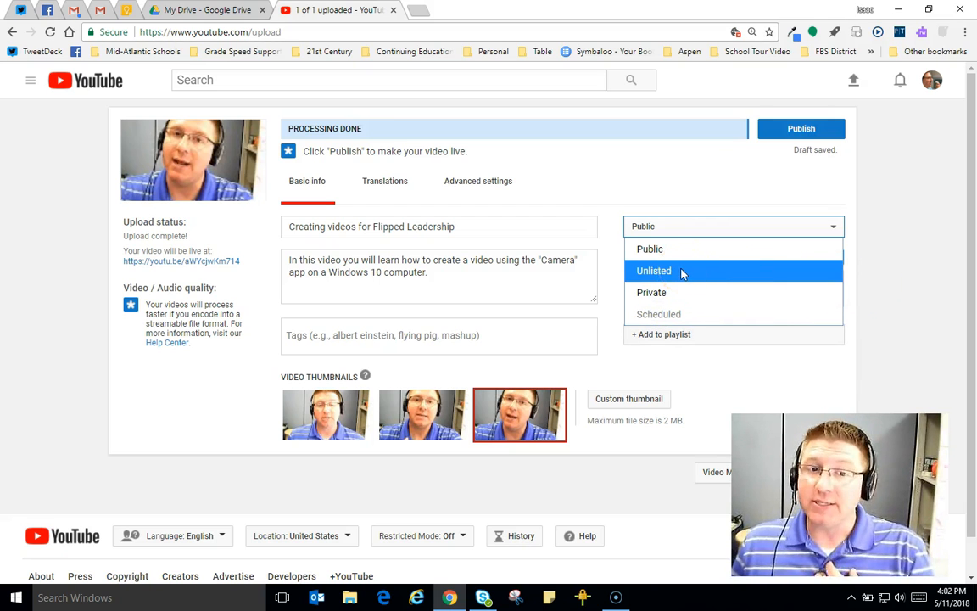
left_click(654, 253)
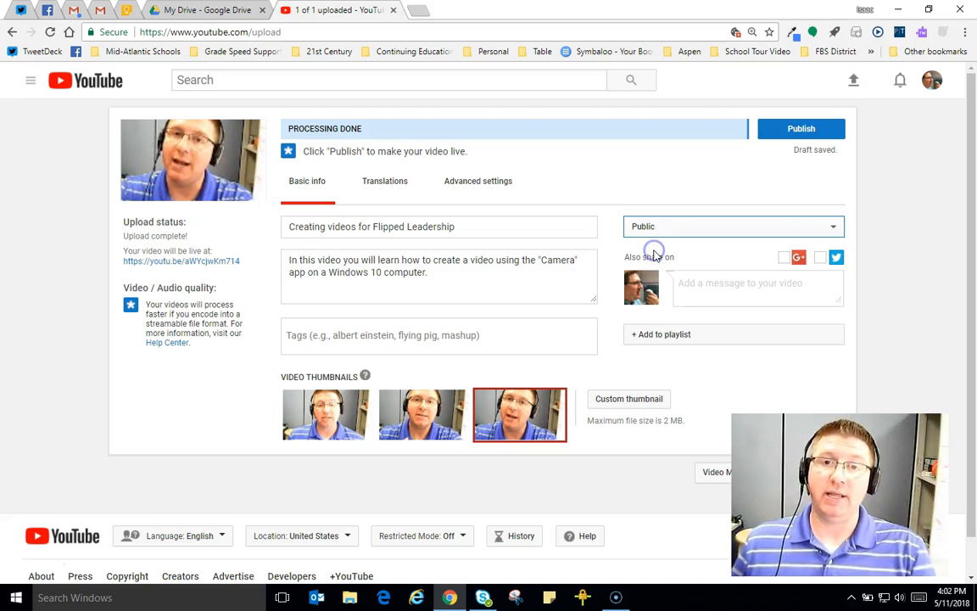
left_click(877, 269)
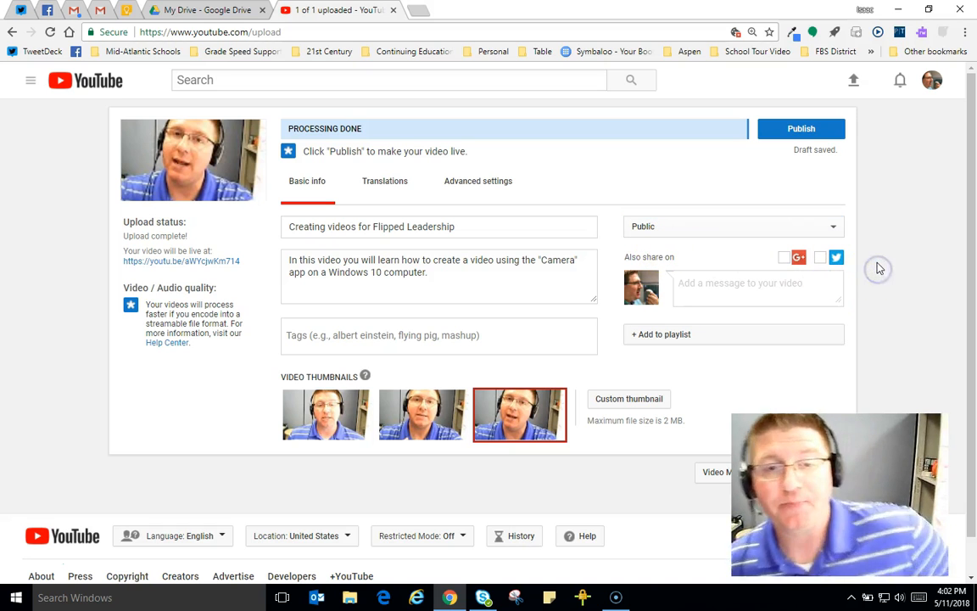
Step: Add the video to the "Principal Nuts & Bolts" playlist
left_click(654, 335)
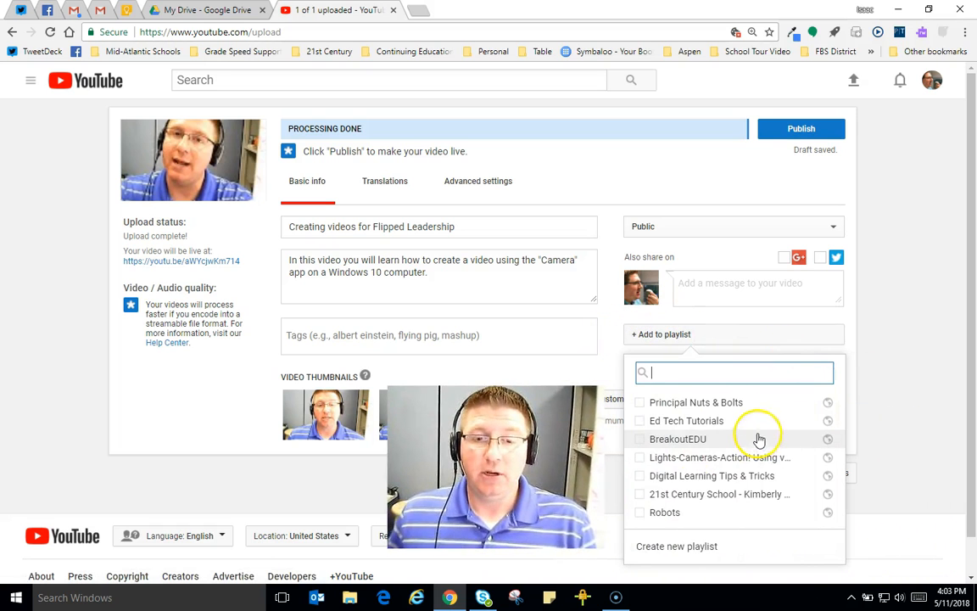
left_click(722, 397)
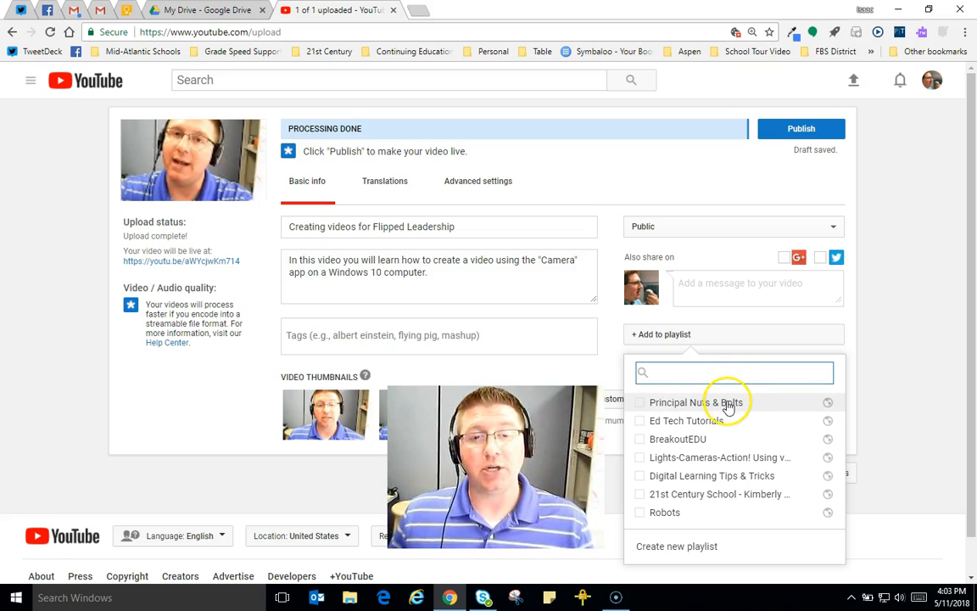
left_click(641, 403)
left_click(676, 546)
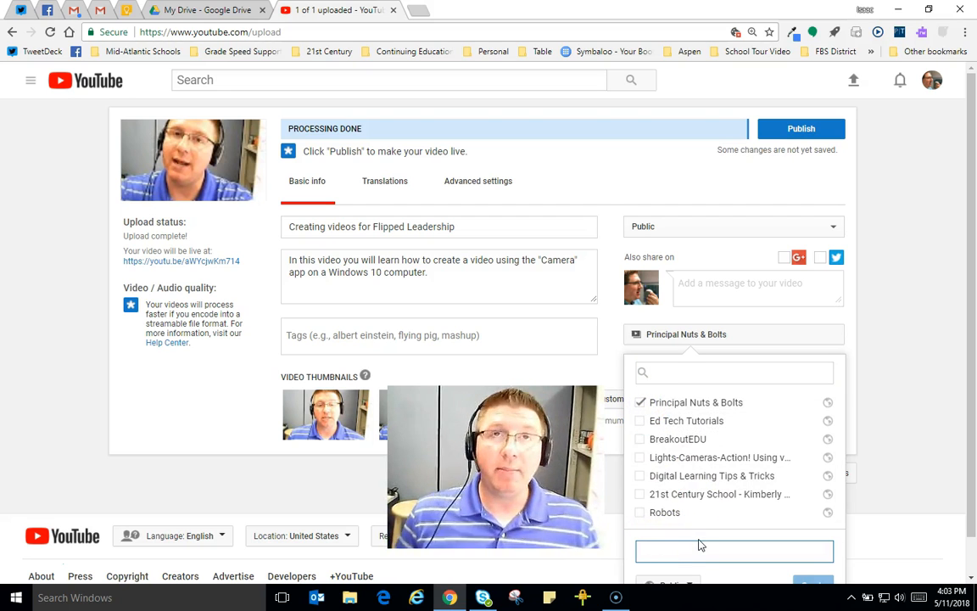
type("Principal Parent Messages")
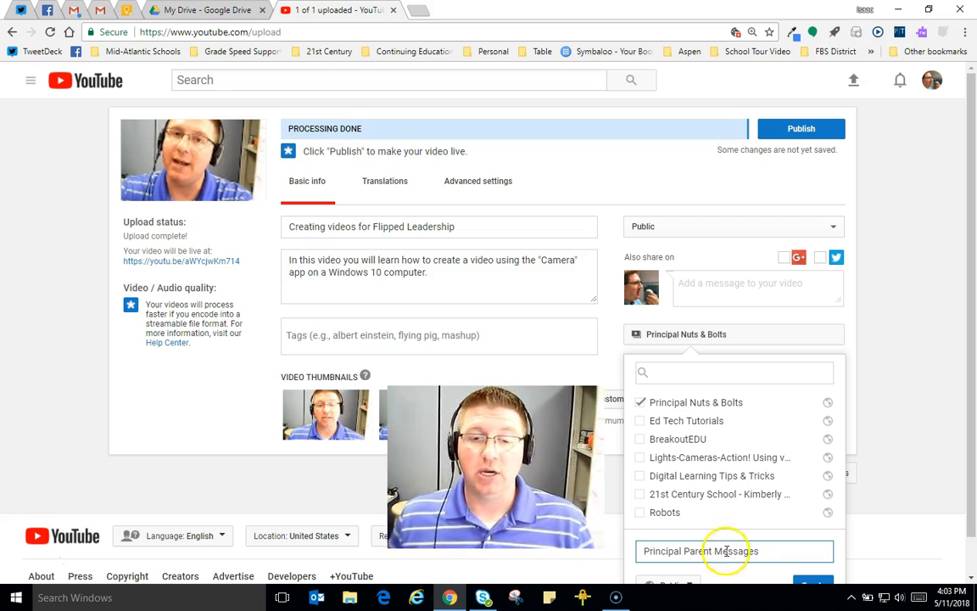
left_click_drag(772, 551, 649, 551)
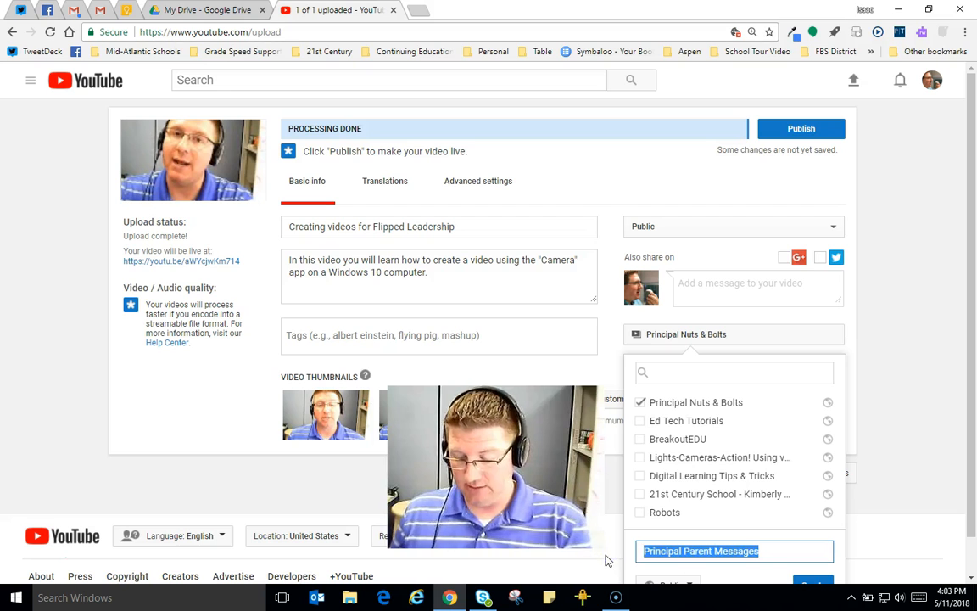
key("BackSpace")
left_click(917, 483)
left_click(704, 336)
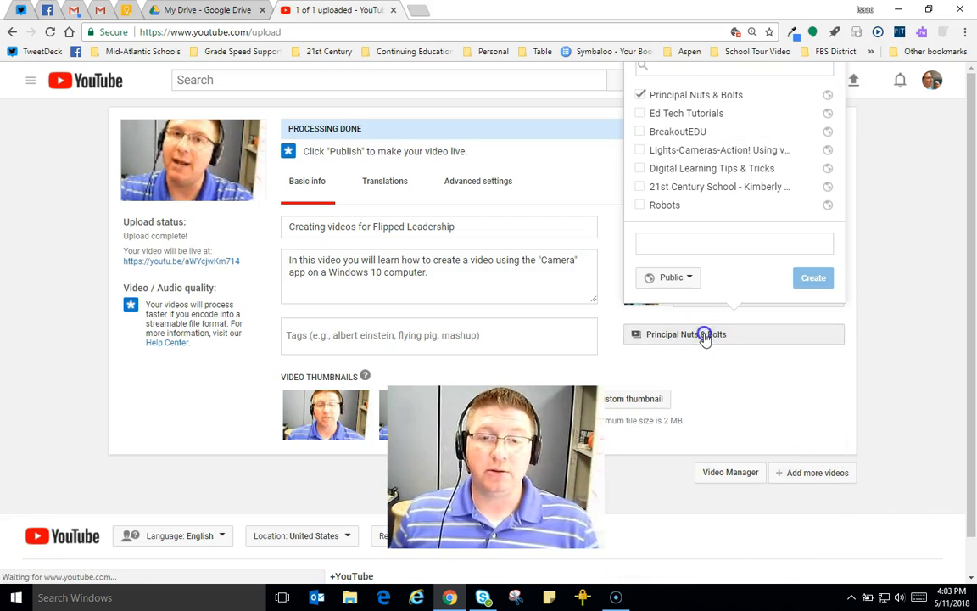
left_click(730, 370)
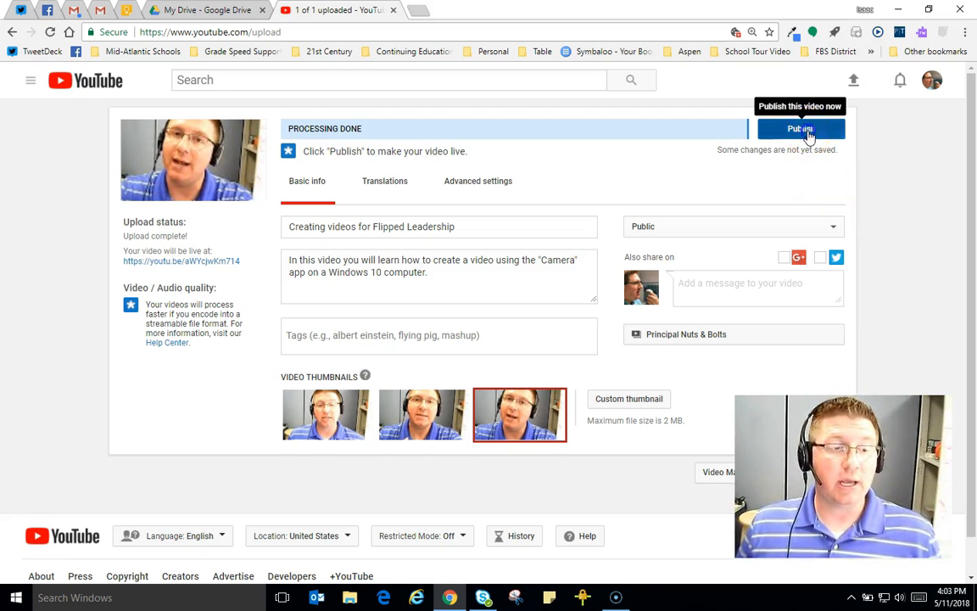
Step: Publish the video and select its share link
left_click(807, 131)
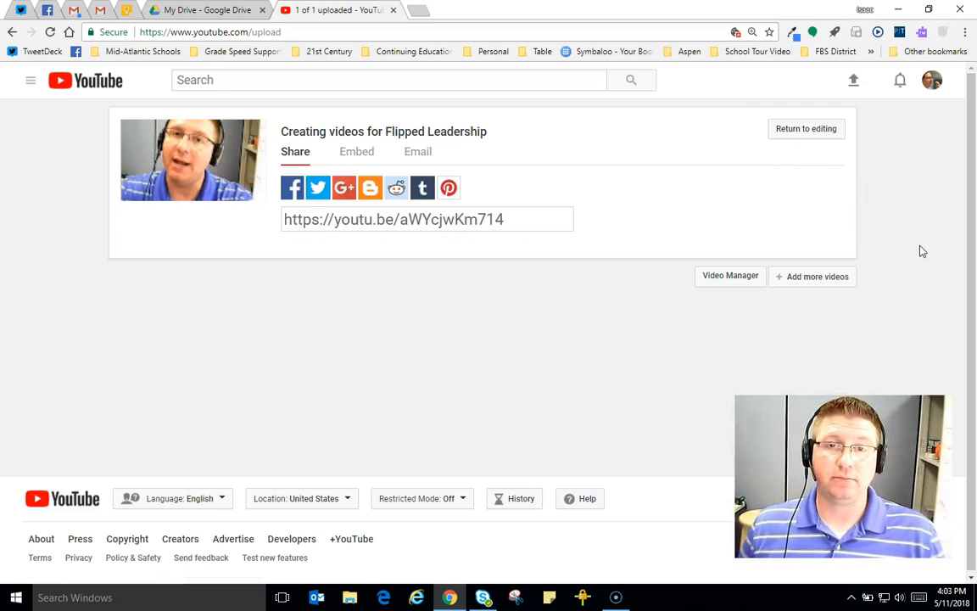
left_click(518, 220)
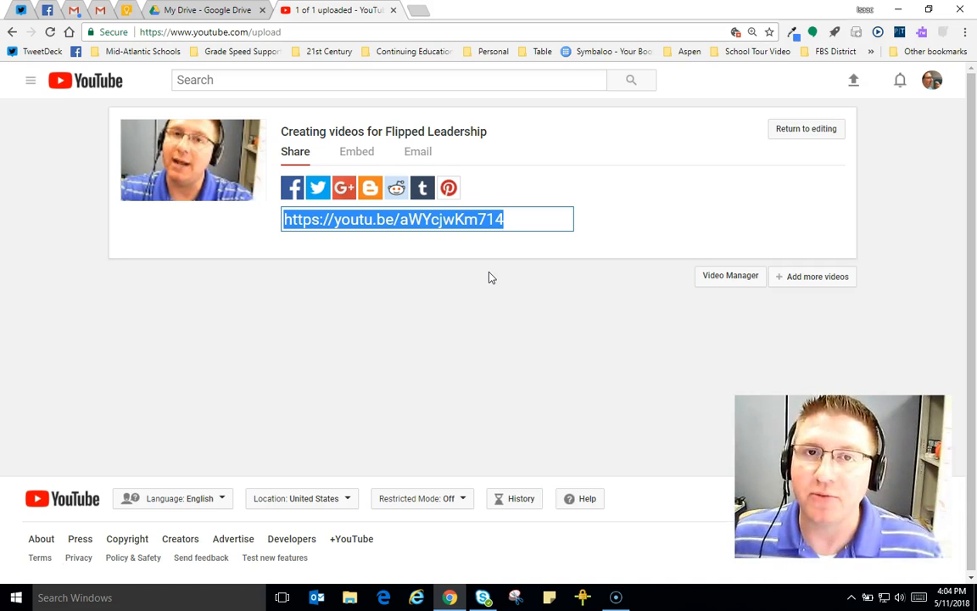
left_click(485, 304)
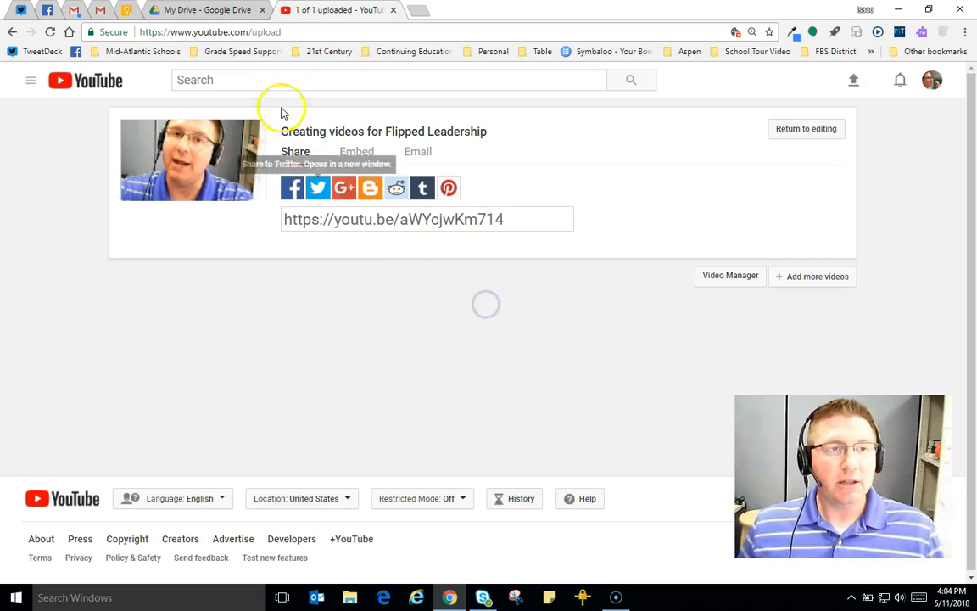
Step: Switch to Google Drive and create a folder named "Principal Nuts & Bolts" in My Drive
left_click(199, 9)
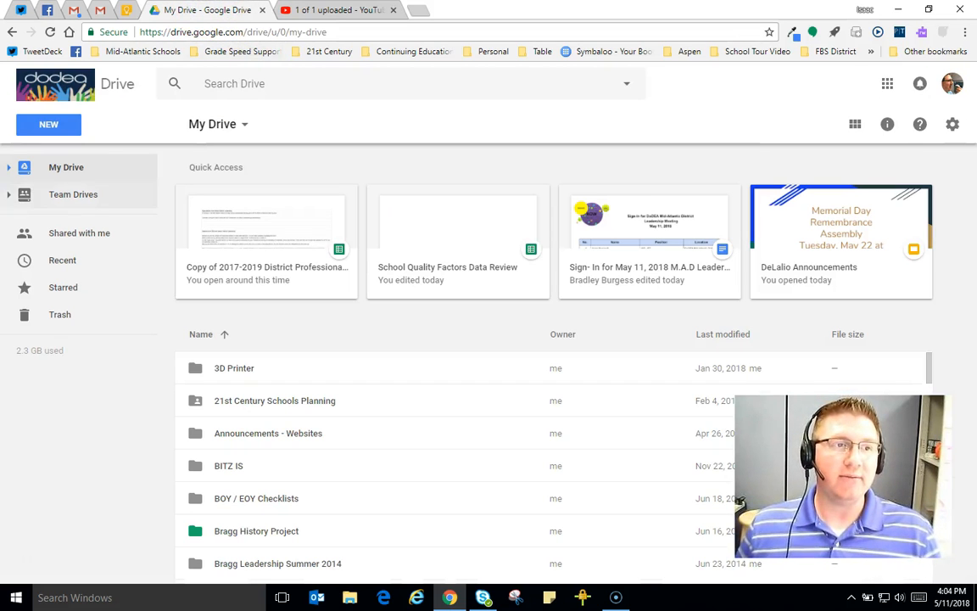
left_click(51, 127)
left_click(95, 162)
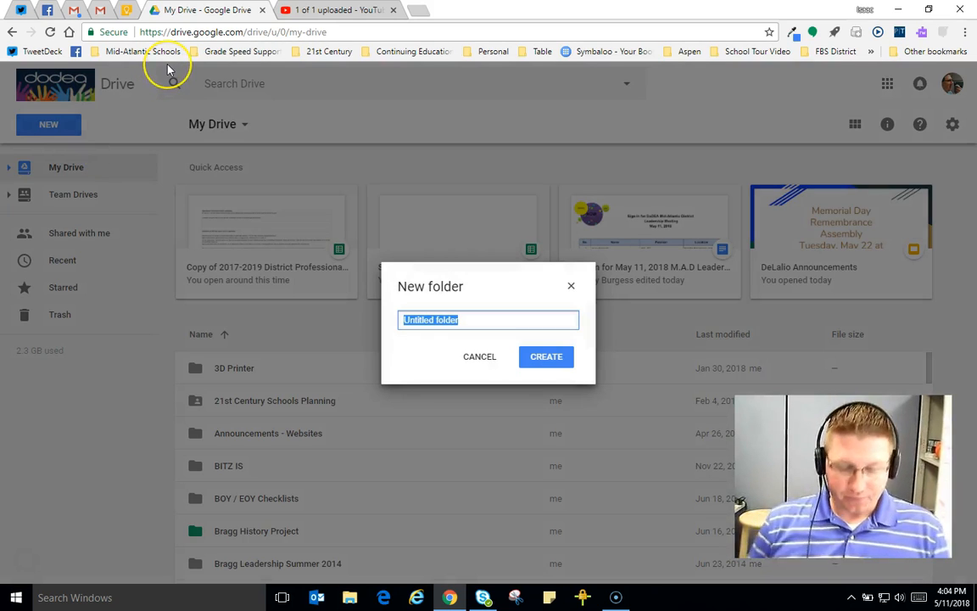
type("Principal Nuts & Bolts")
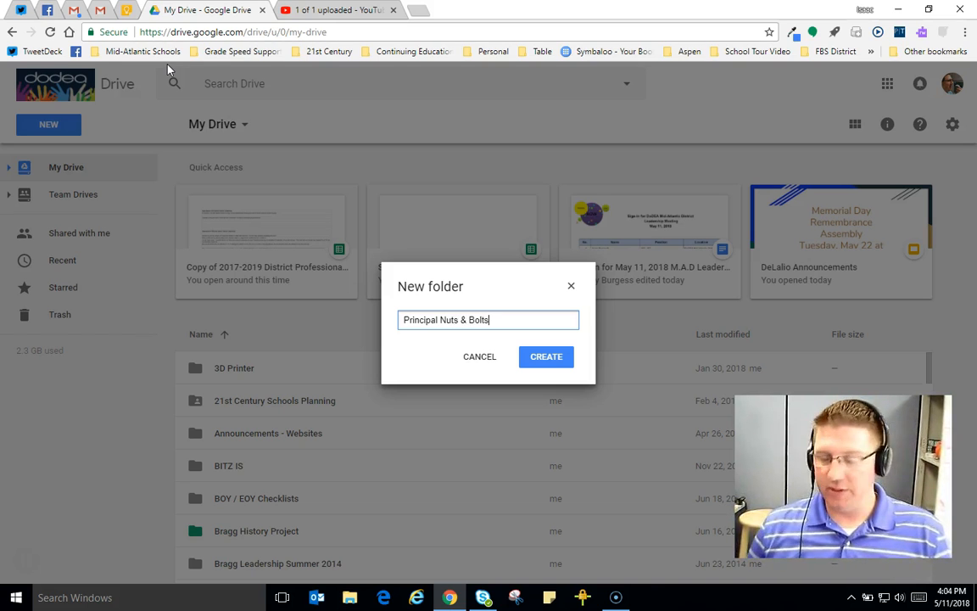
left_click(541, 360)
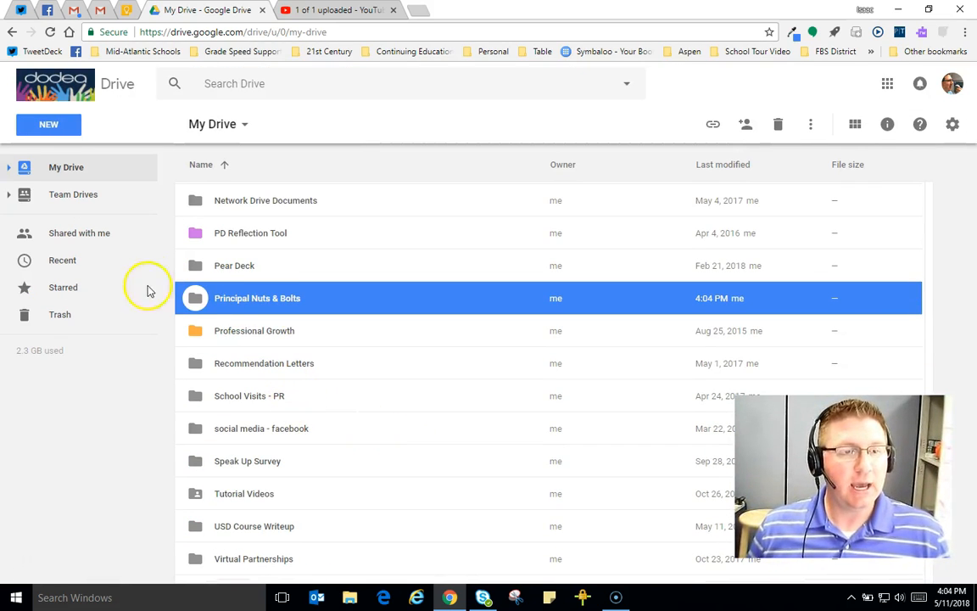
Step: Set link sharing for the "Principal Nuts & Bolts" folder to "Anyone with the link" with view-only access
left_click(253, 301)
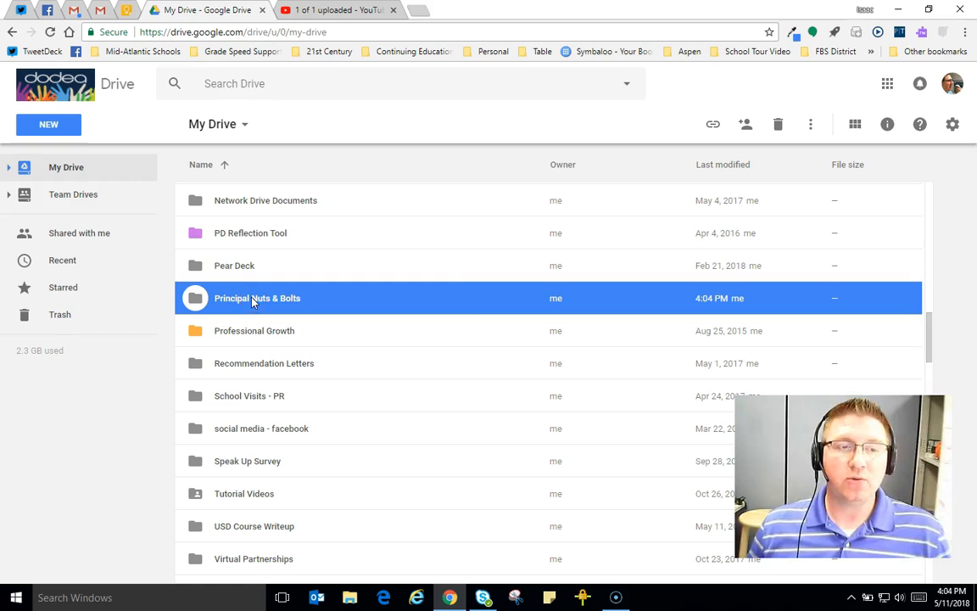
right_click(253, 300)
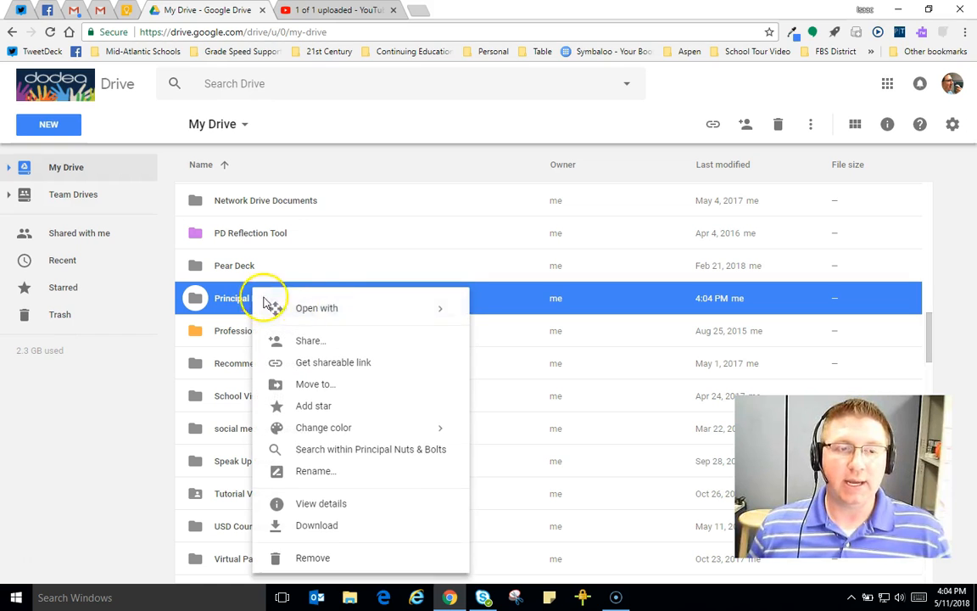
left_click(304, 348)
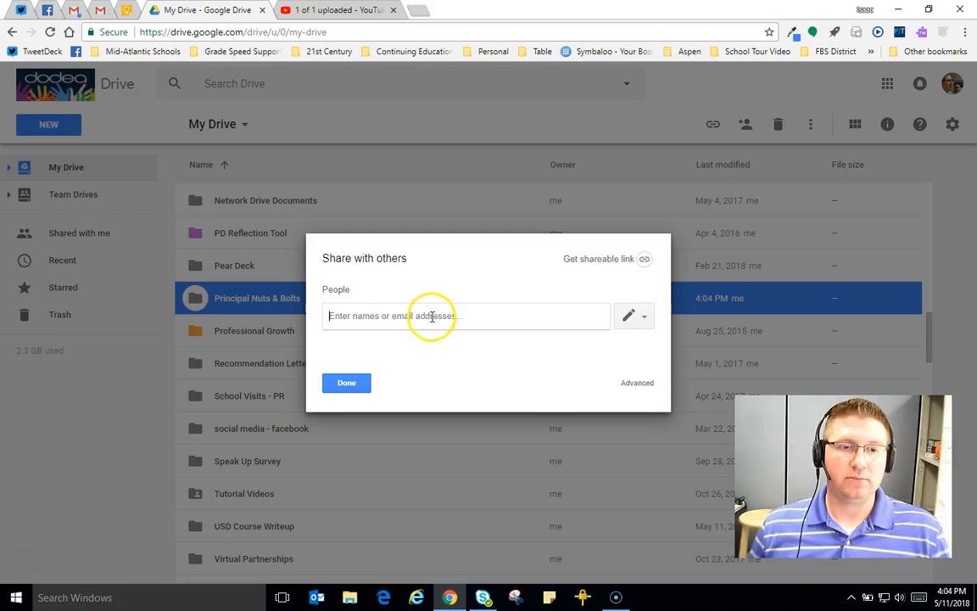
left_click(637, 383)
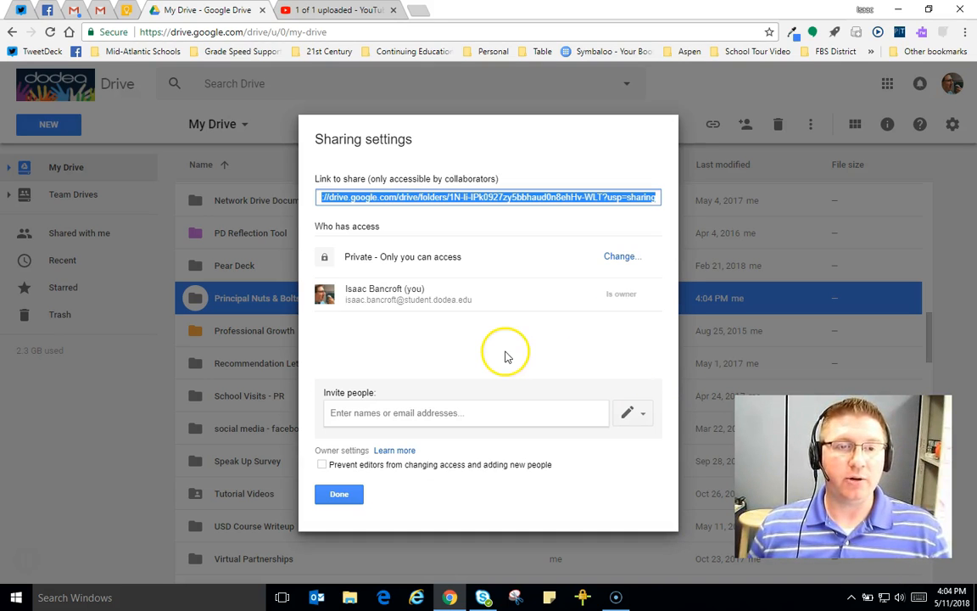
left_click_drag(464, 260, 325, 255)
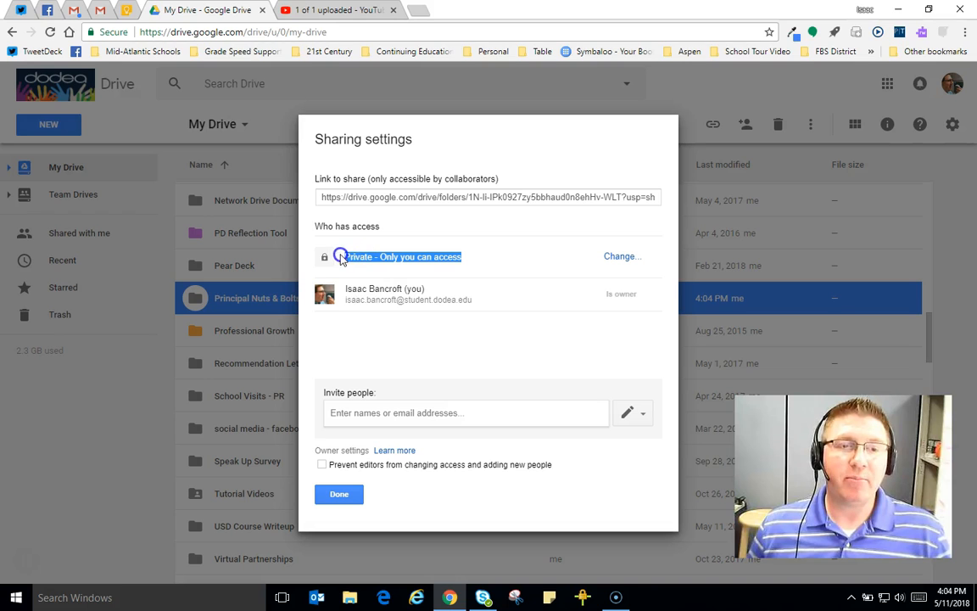
left_click(626, 257)
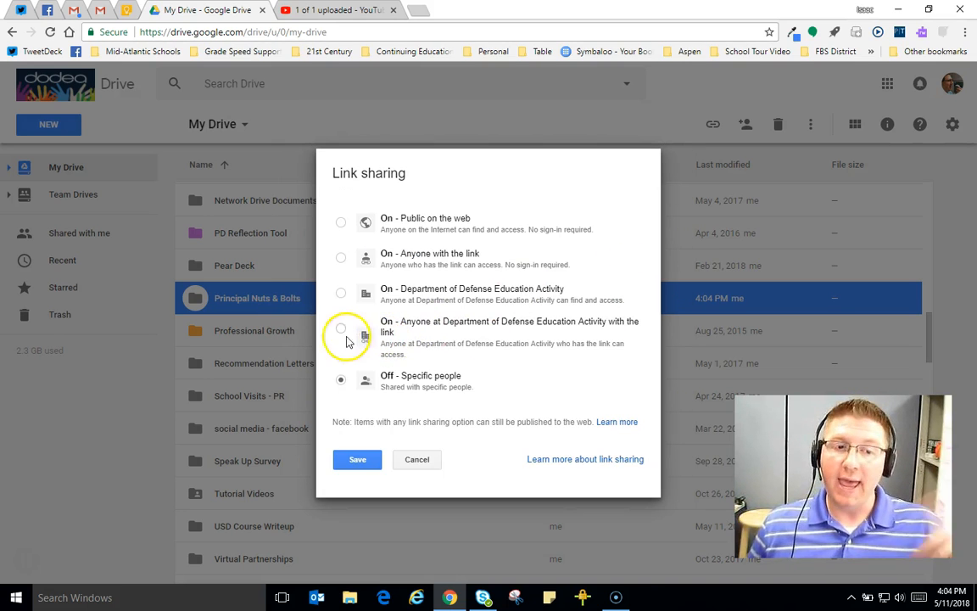
left_click(340, 330)
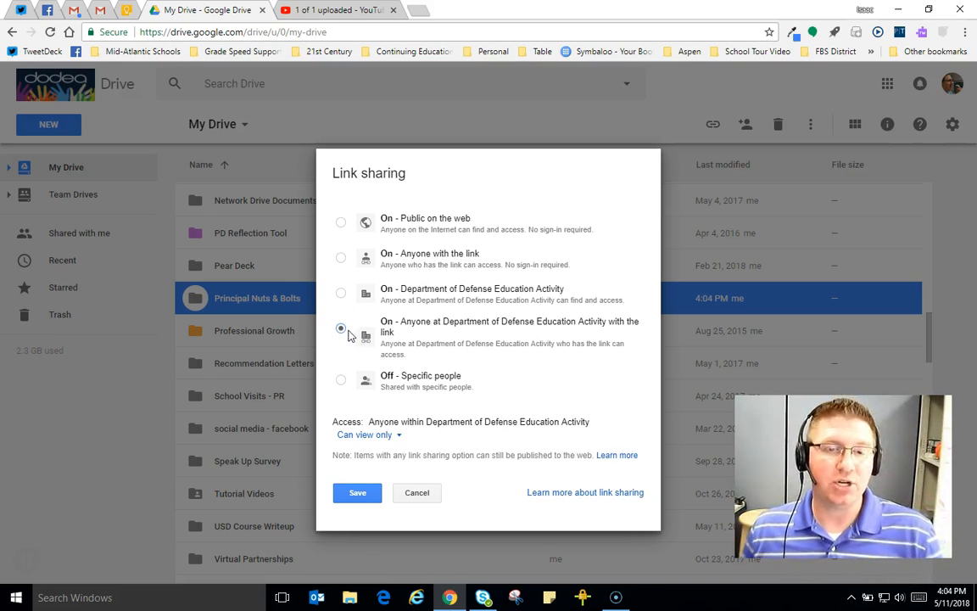
left_click(357, 325)
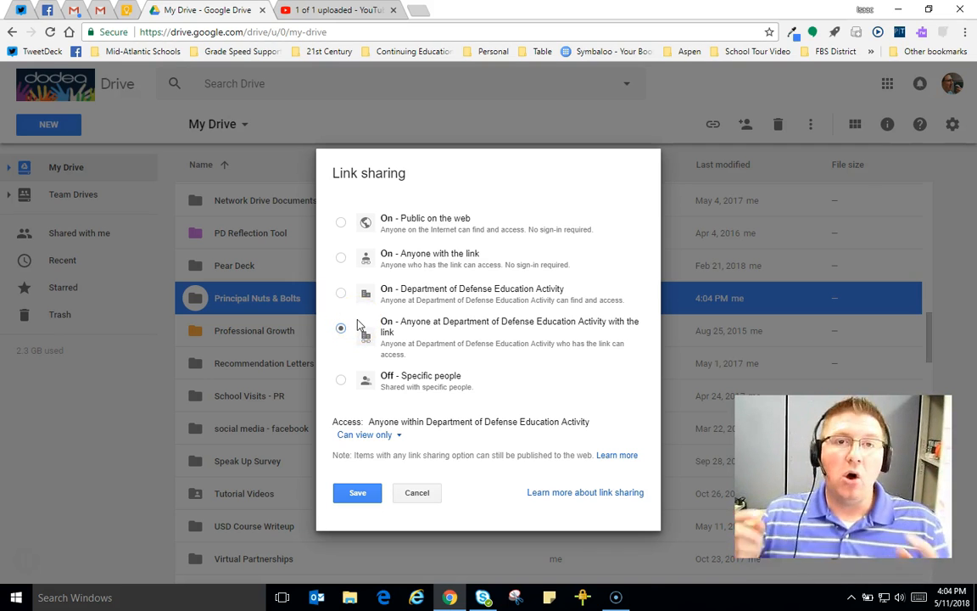
left_click(341, 257)
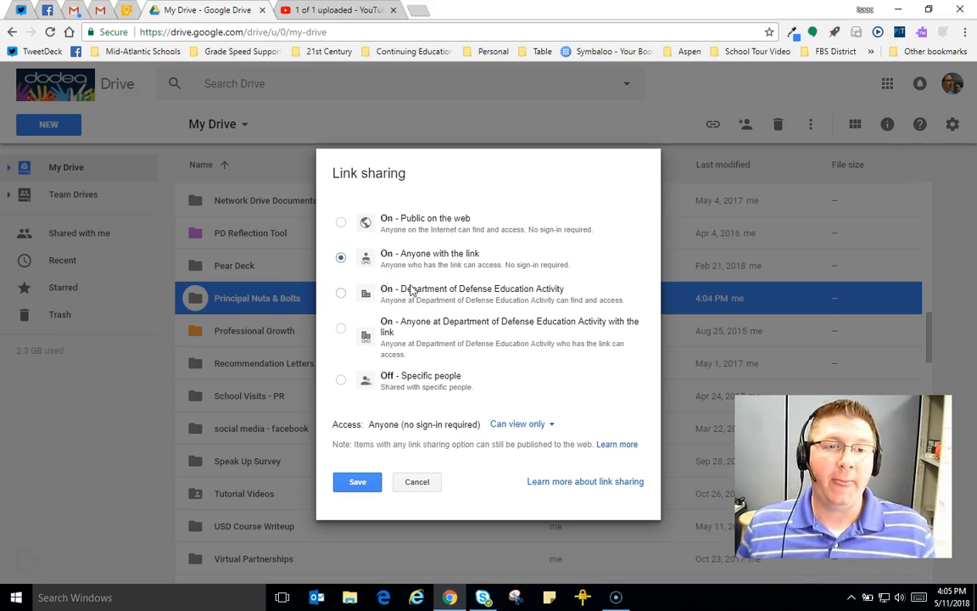
left_click(472, 257)
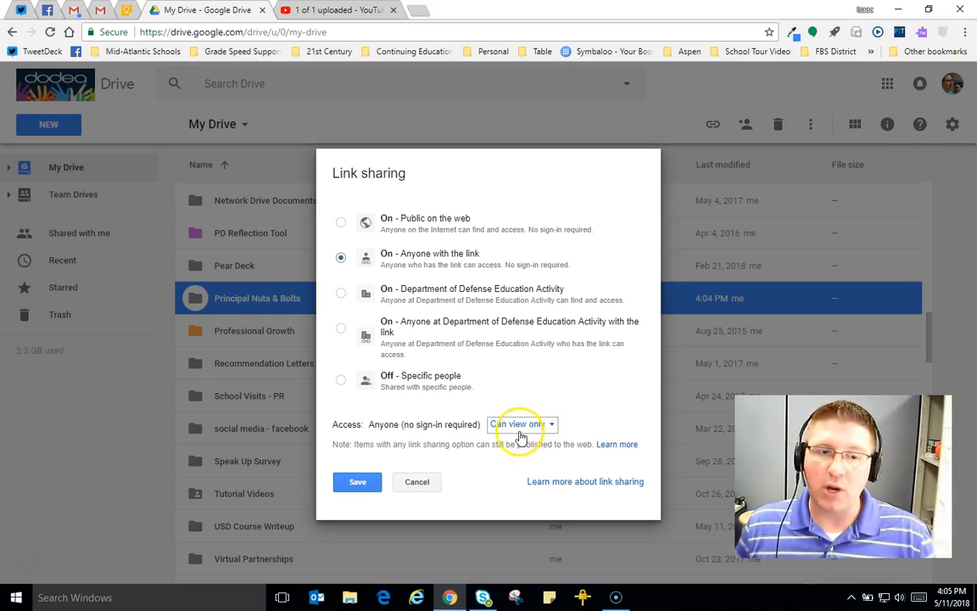
left_click(357, 483)
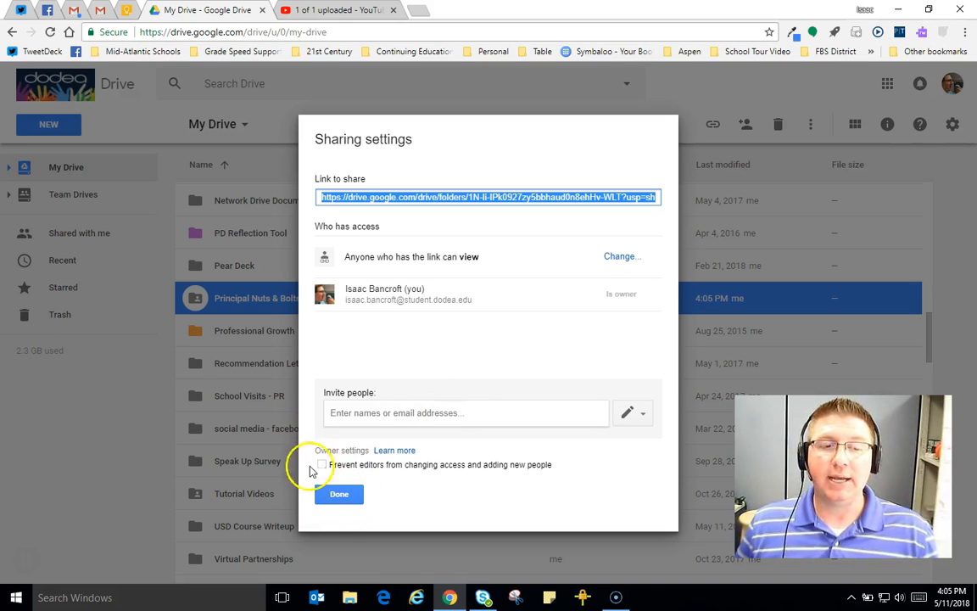
Step: Prevent editors from changing the folder's access and adding new people, and save the sharing settings
left_click(322, 466)
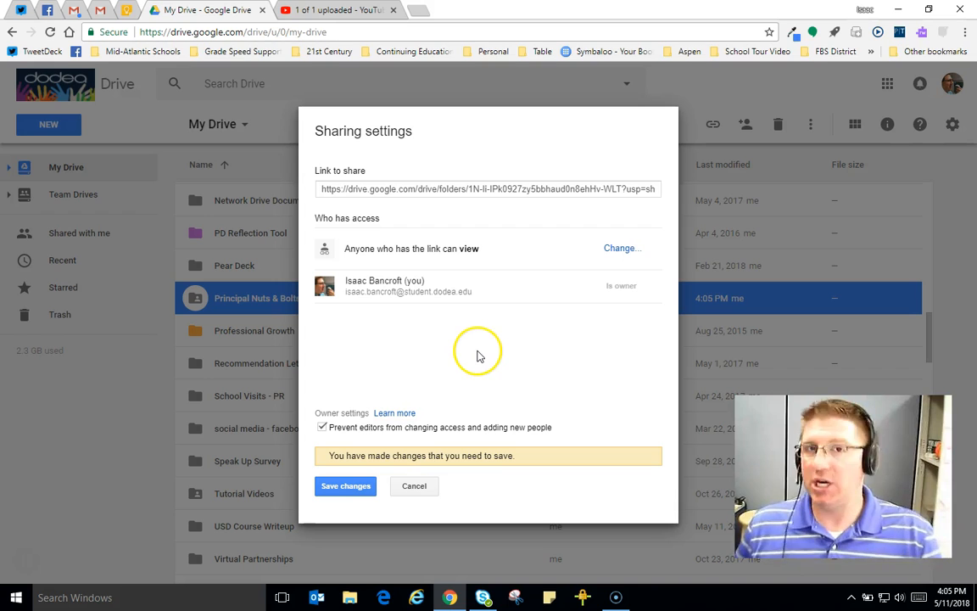
left_click(326, 485)
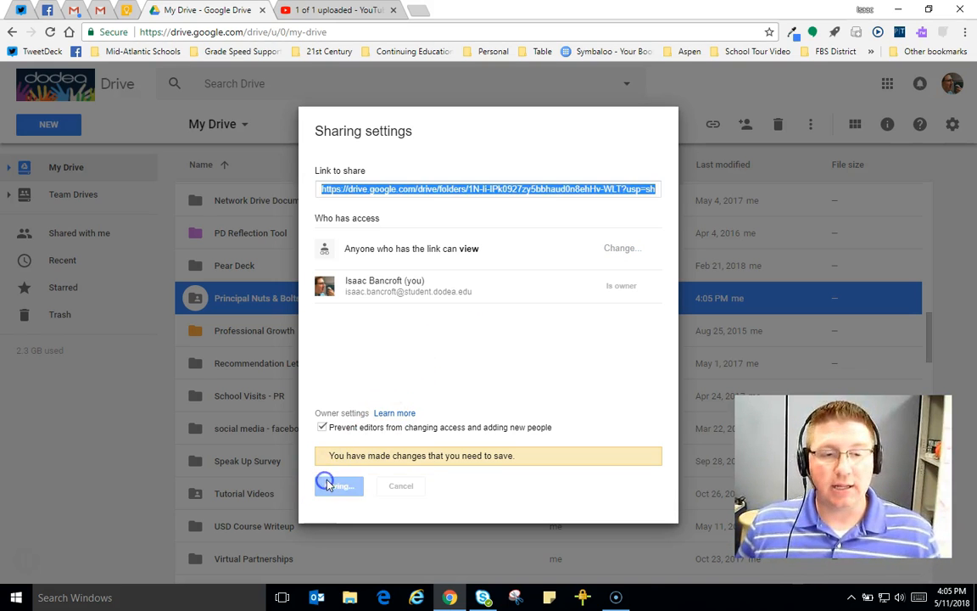
left_click(339, 485)
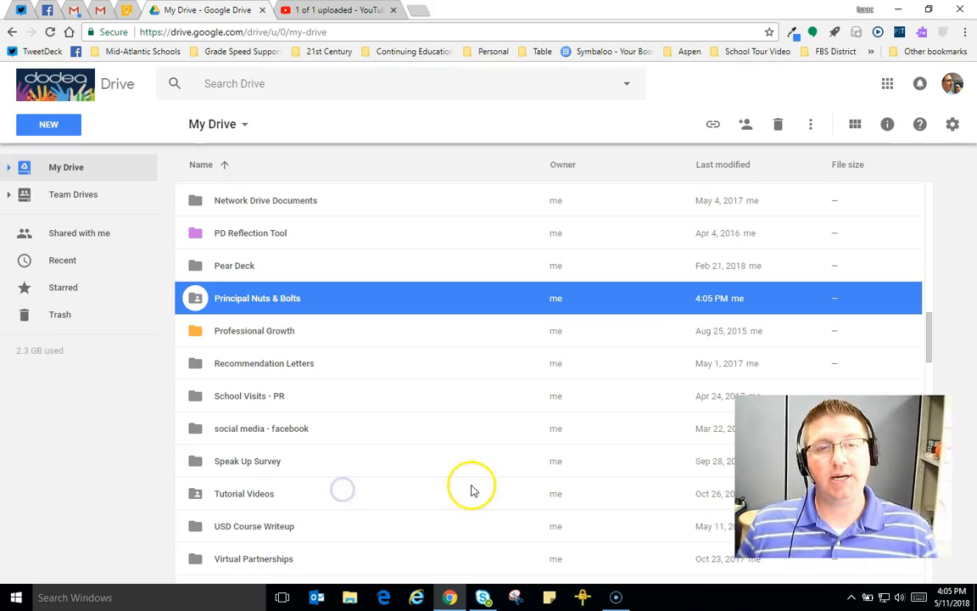
Step: Upload the WIN_20180511_15_22_36_ProTrim.mp4 video from the desktop into the "Principal Nuts & Bolts" folder
double_click(280, 302)
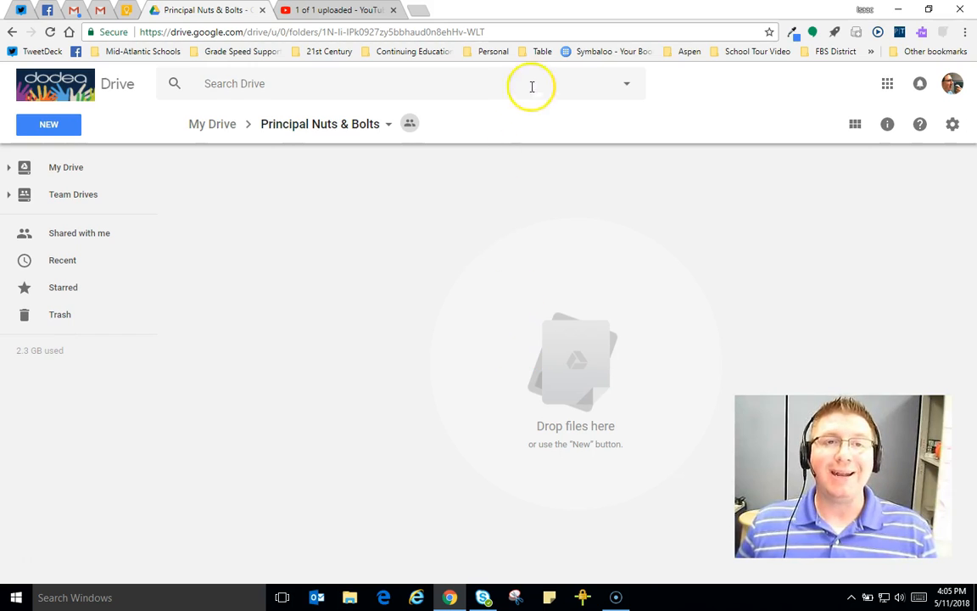
left_click_drag(730, 15, 541, 23)
left_click(816, 100)
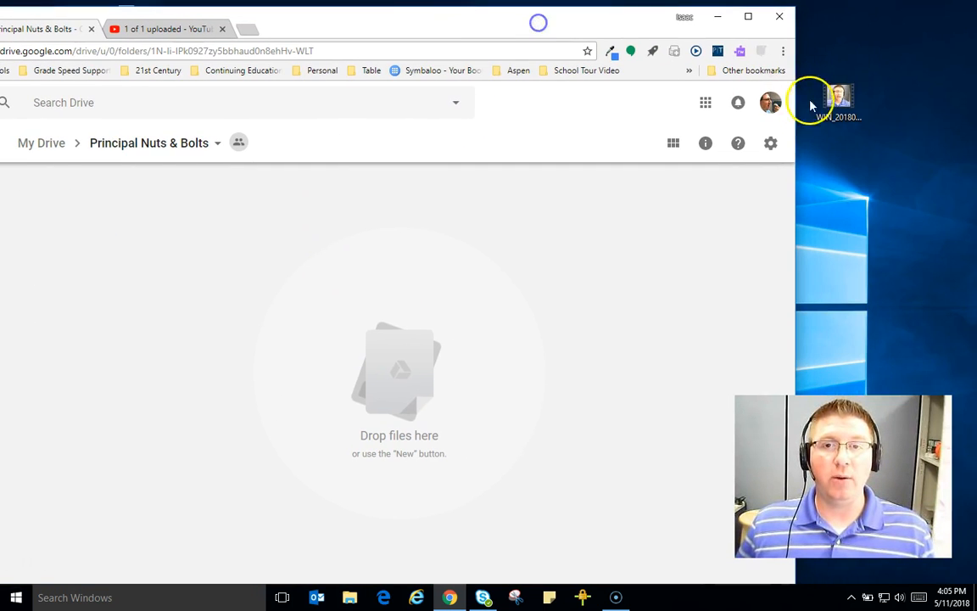
left_click_drag(834, 95, 429, 327)
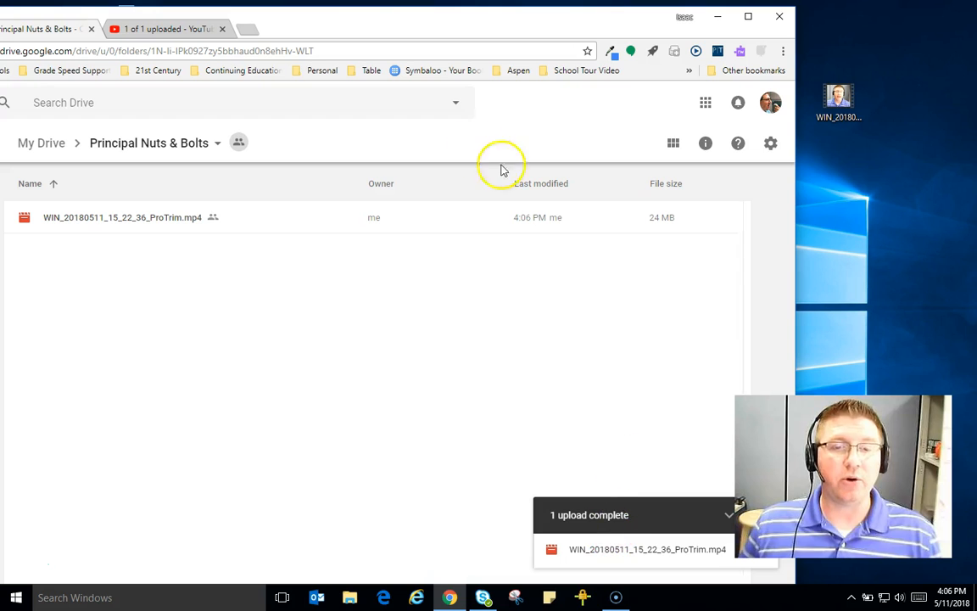
left_click_drag(270, 8, 431, 19)
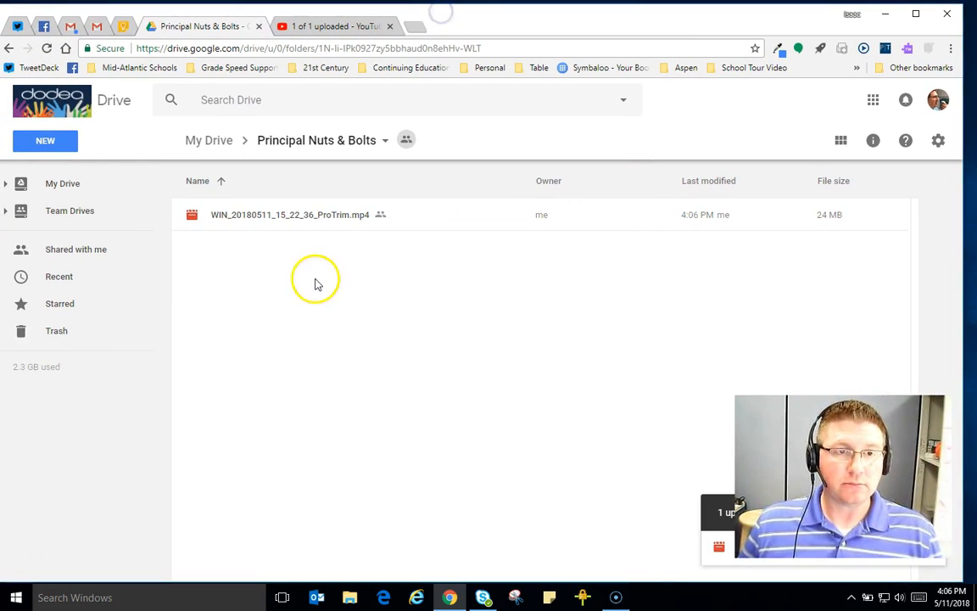
Step: Rename the uploaded video file as "Creating Video for Flipping Leadership.mp4"
left_click(305, 219)
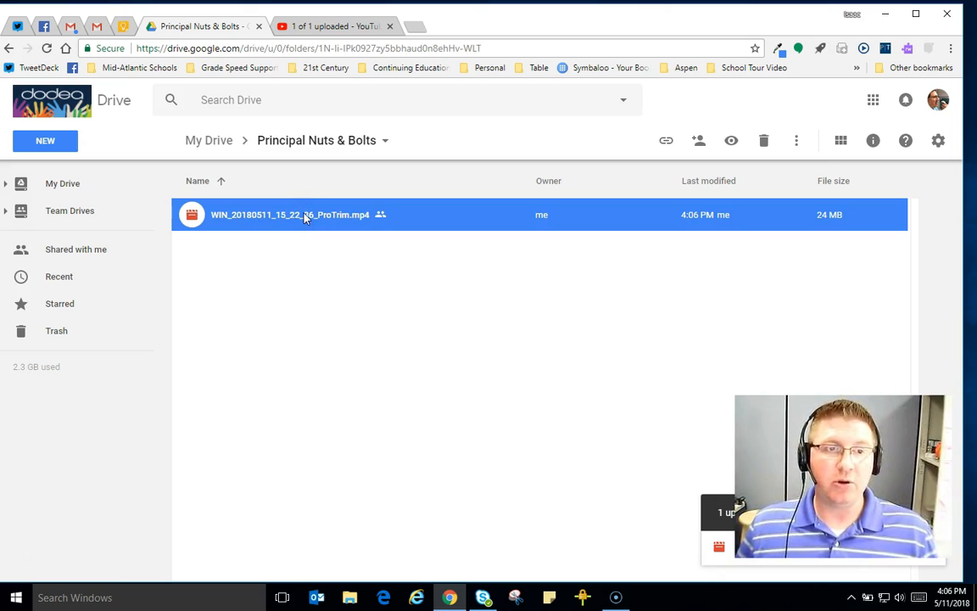
right_click(303, 216)
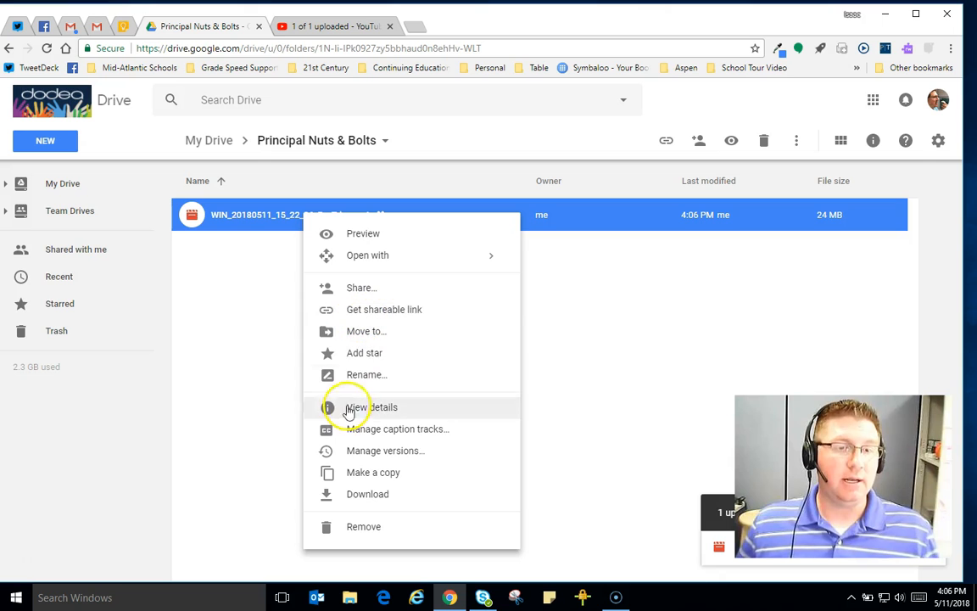
left_click(364, 374)
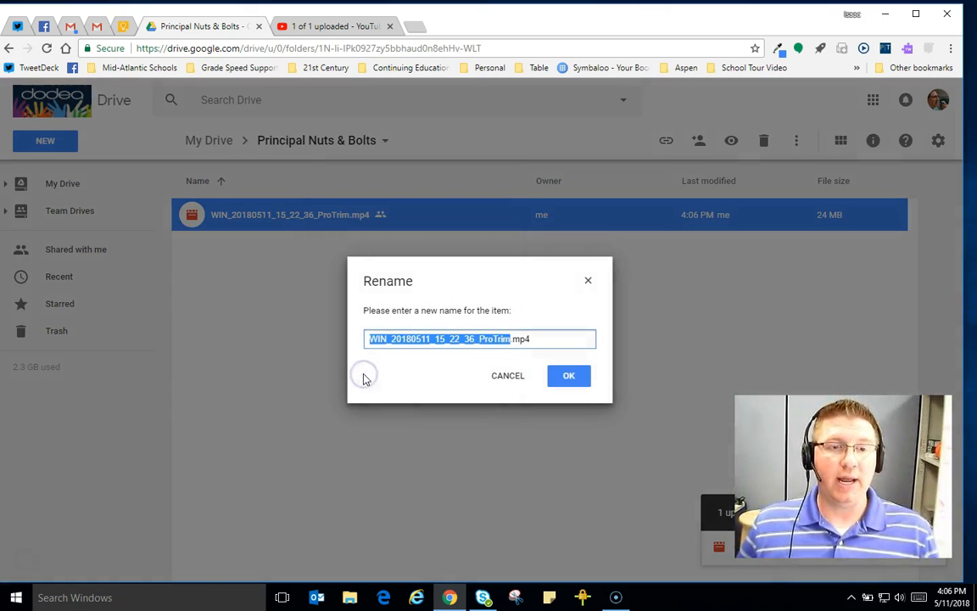
type("Creating Vid")
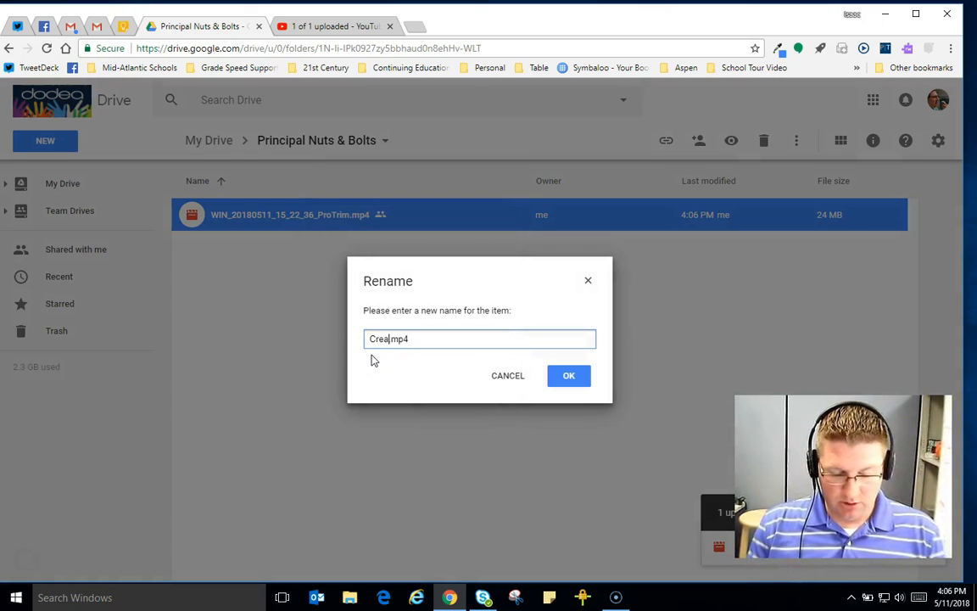
type("eo for ")
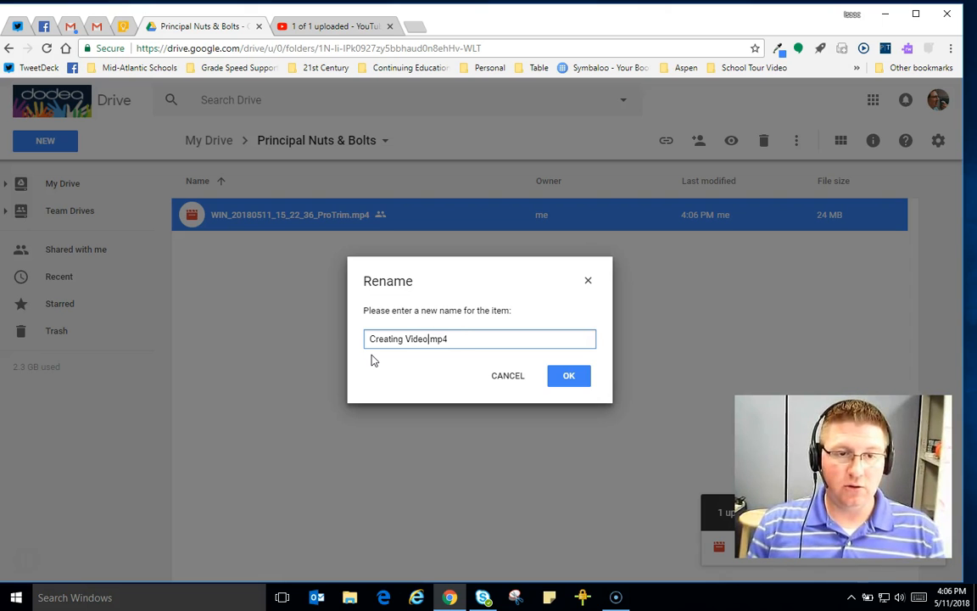
type("Flipping Lead")
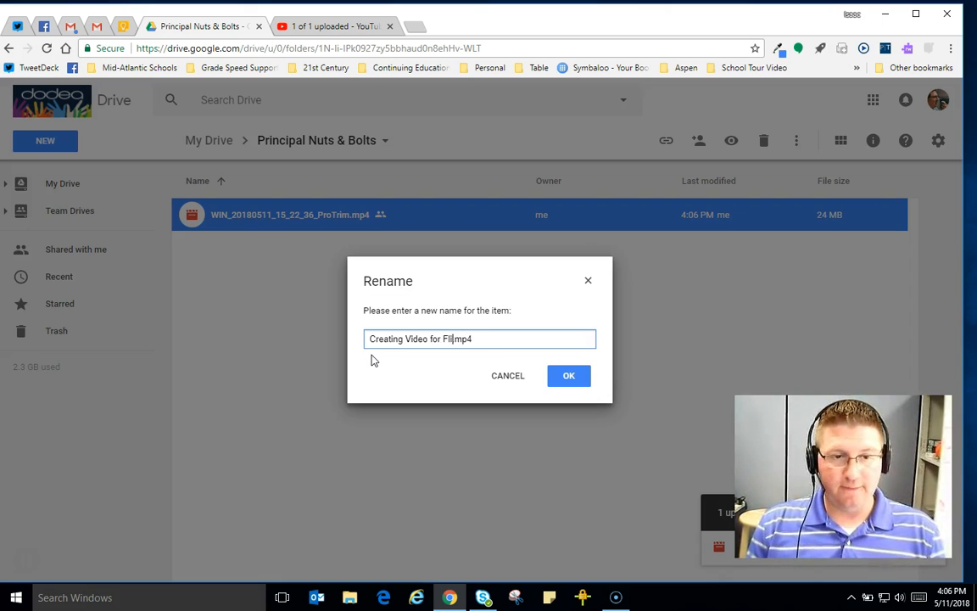
type("ership")
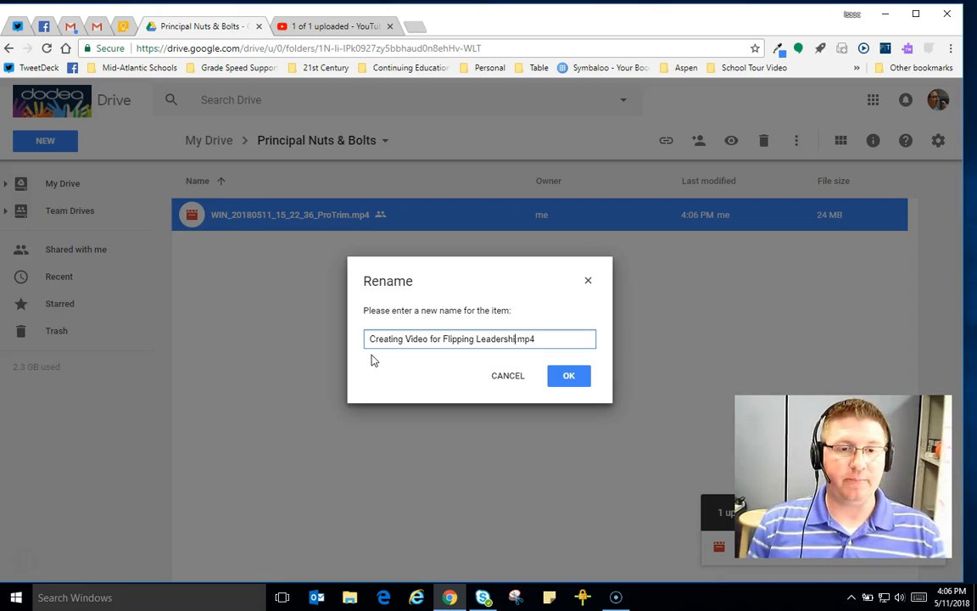
left_click(526, 390)
left_click(566, 374)
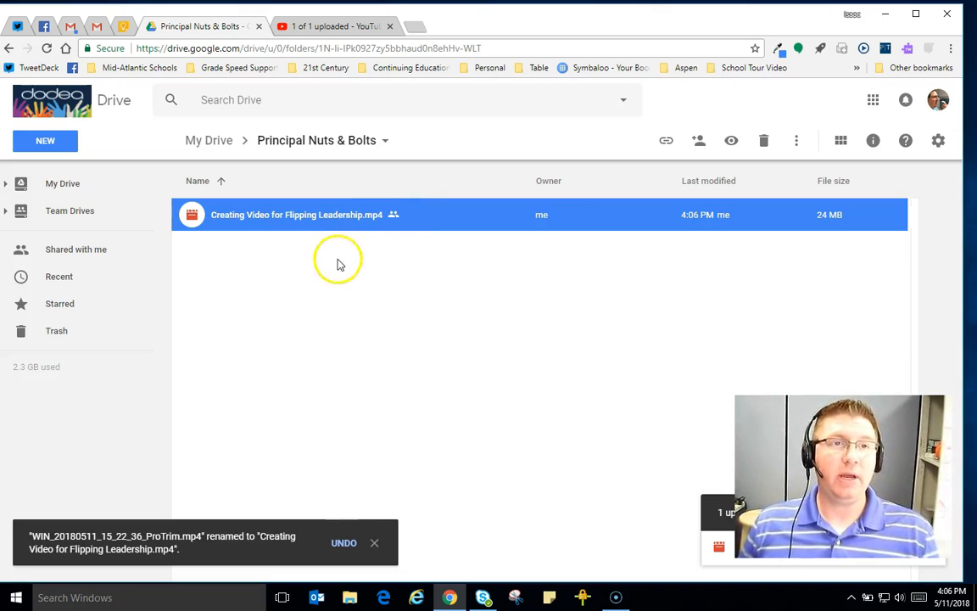
Step: Get the shareable link for the renamed video file
right_click(322, 214)
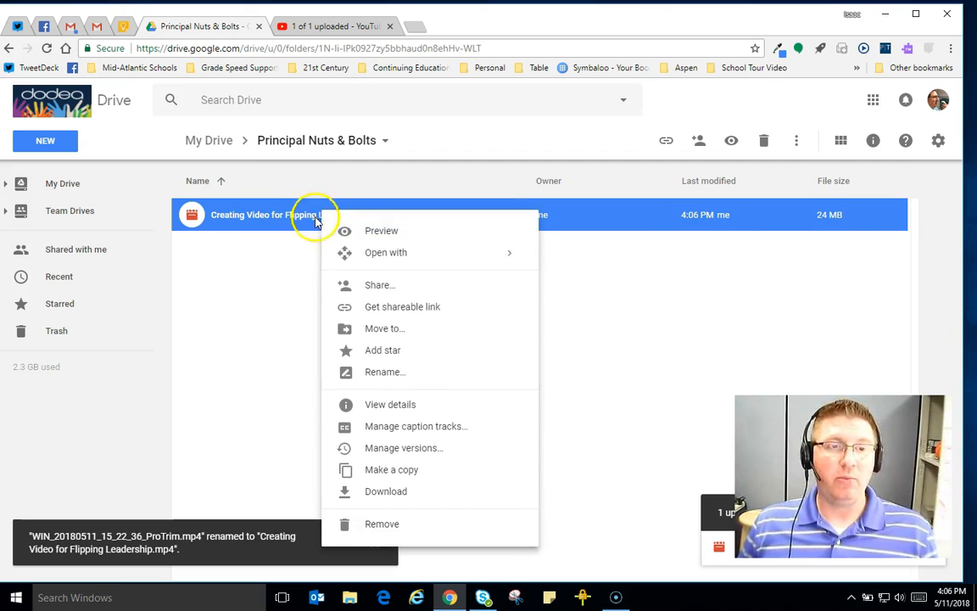
left_click(405, 314)
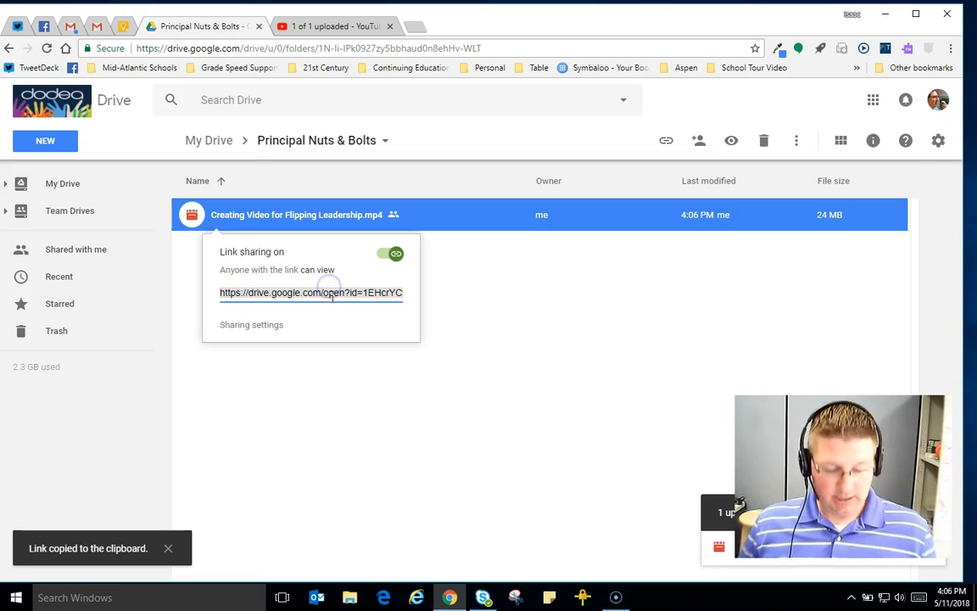